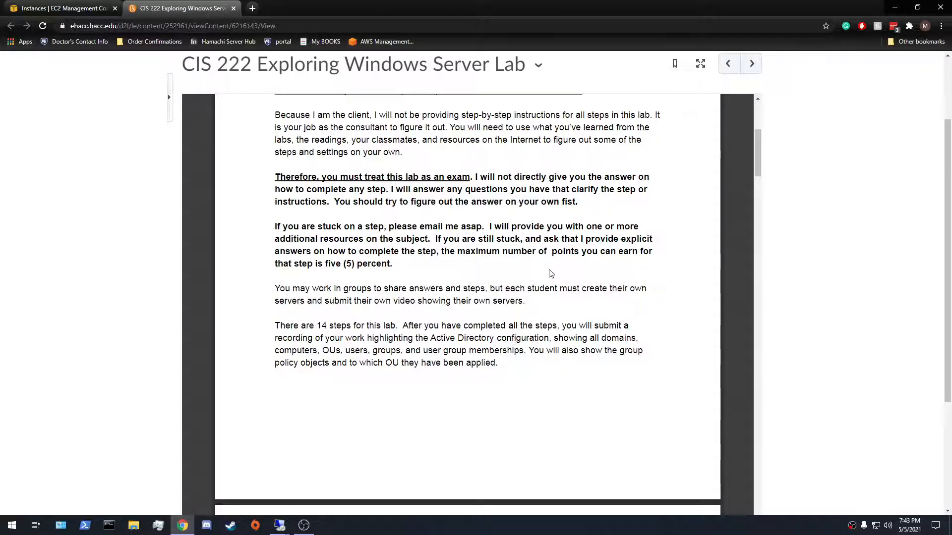
# Read the introduction to the lab's Required Steps in the course document and minimize the browser
pyautogui.scroll(-5, 549, 269)
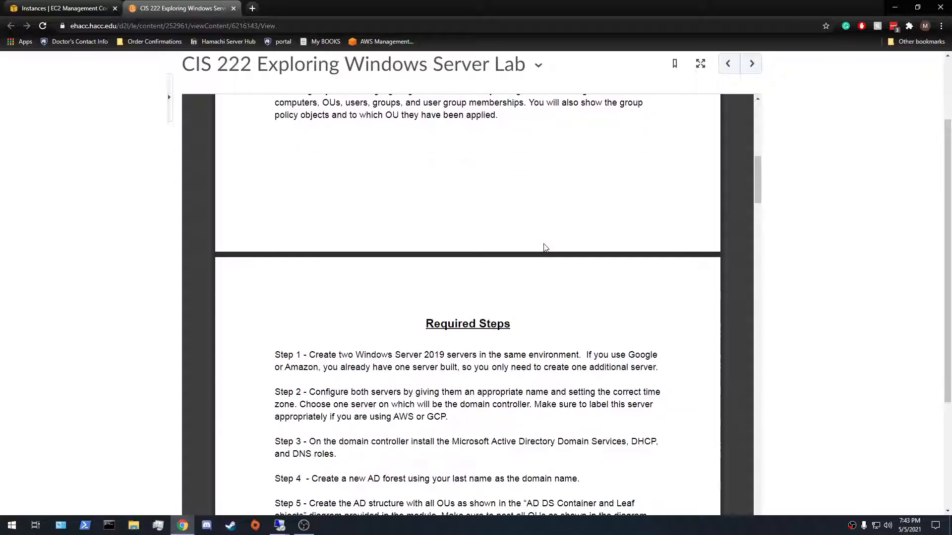
pyautogui.scroll(1, 545, 248)
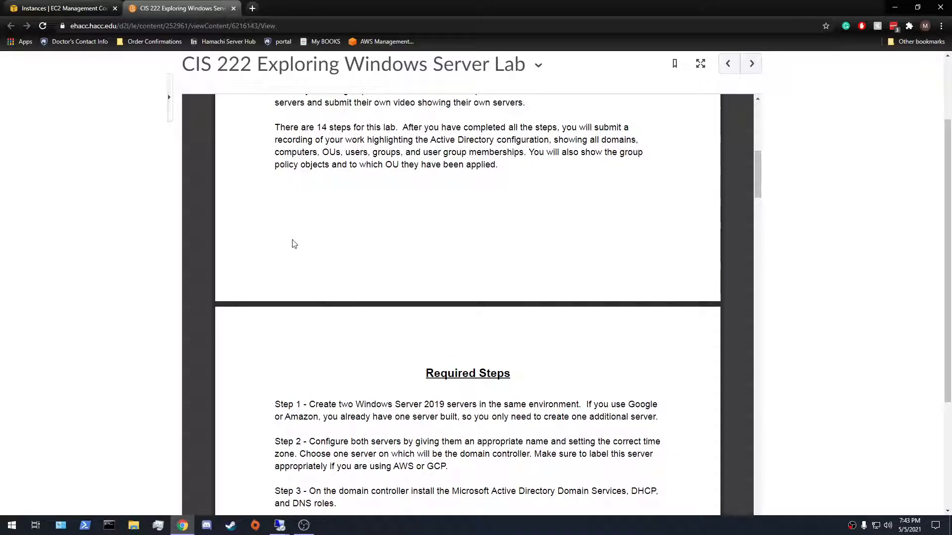
pyautogui.click(895, 6)
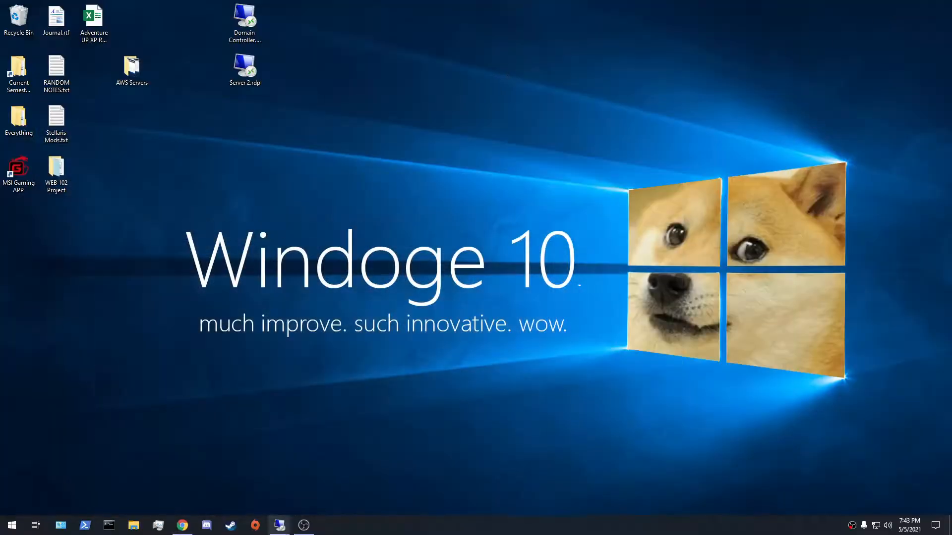
# Look inside the AWS Servers folder, close it, and move the folder beside the Domain Controller shortcut on the desktop
pyautogui.moveTo(319, 1); pyautogui.dragTo(203, 114)
pyautogui.click(426, 102)
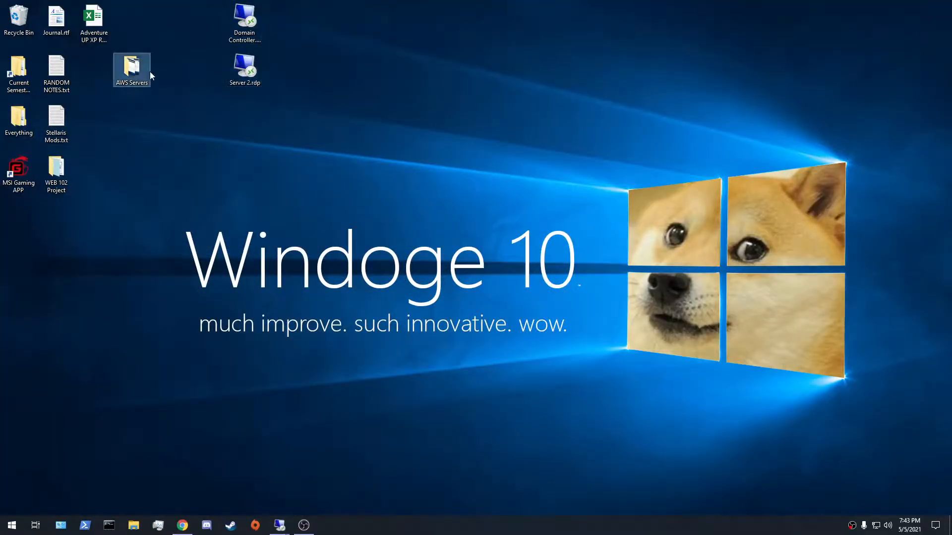
pyautogui.doubleClick(148, 72)
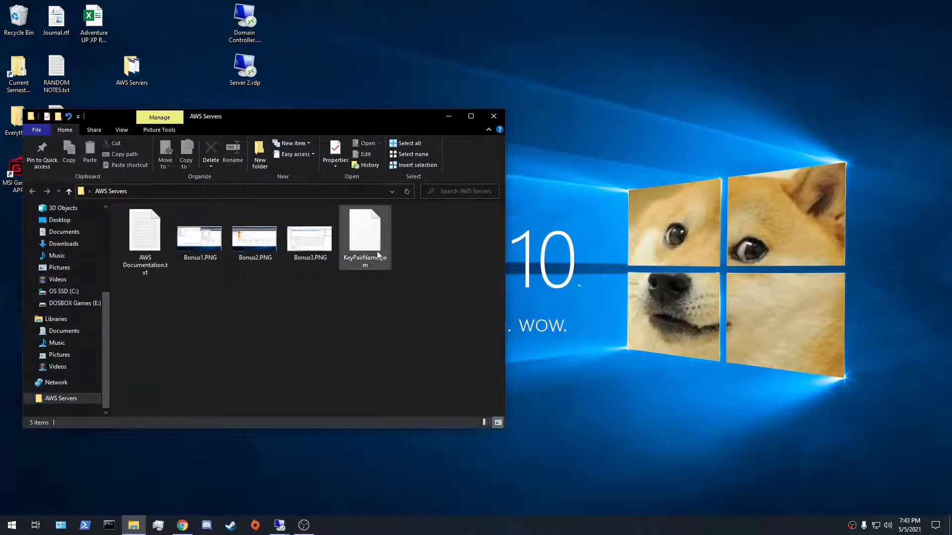
pyautogui.click(493, 116)
pyautogui.moveTo(131, 69); pyautogui.dragTo(283, 21)
# Bring up the Server 2 remote session, view its desktop in full screen, and return it to a window
pyautogui.moveTo(279, 525)
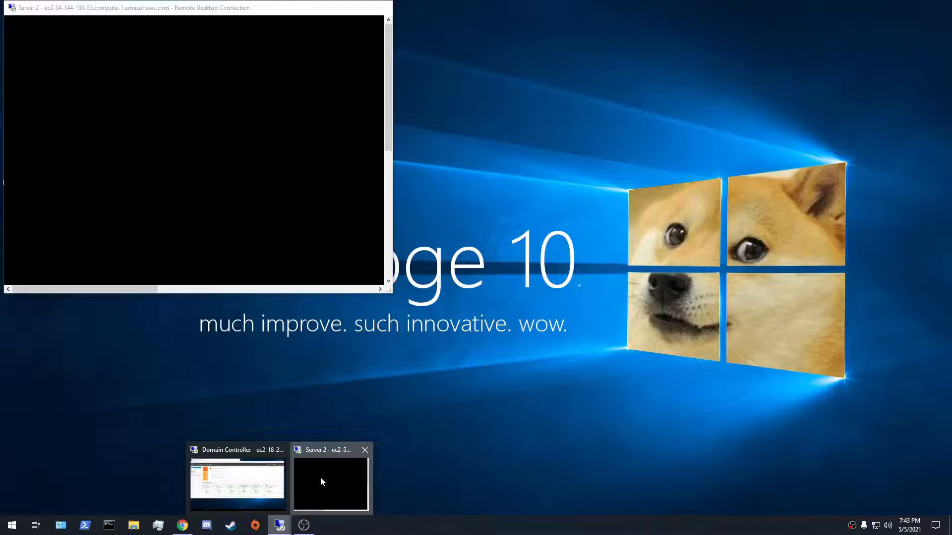
pyautogui.click(320, 477)
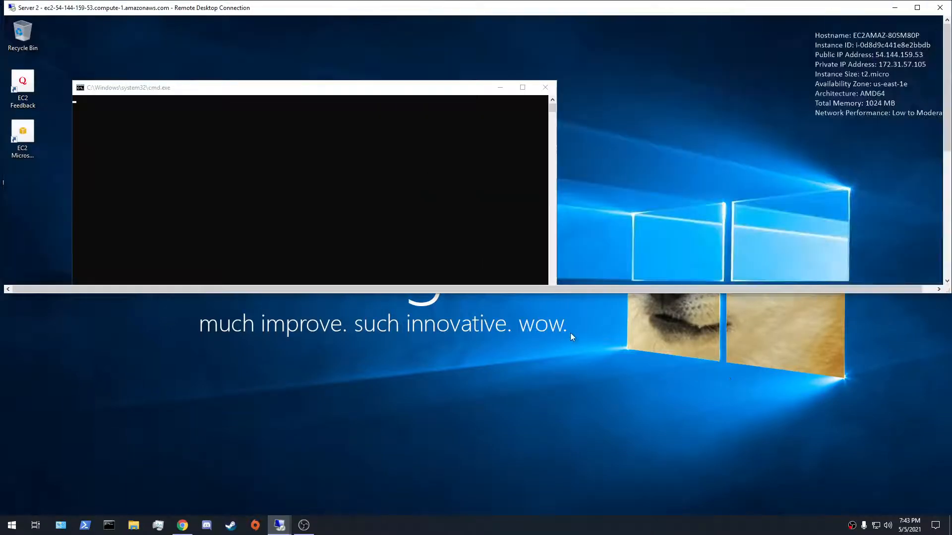
pyautogui.doubleClick(567, 292)
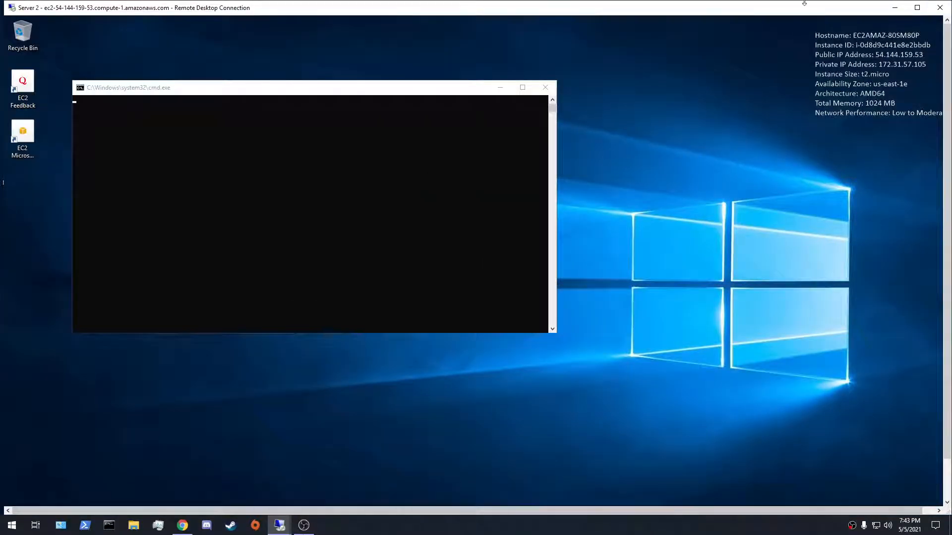
pyautogui.click(917, 7)
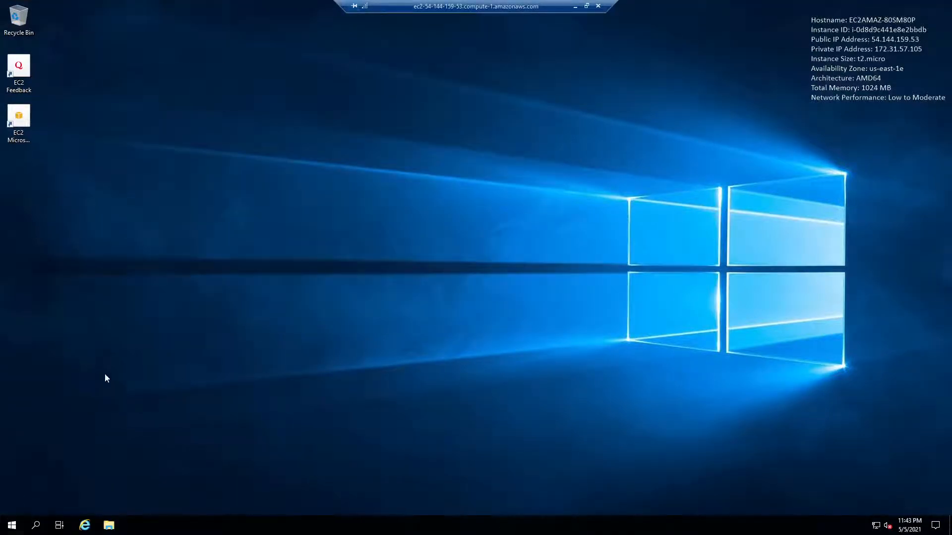
pyautogui.press('super')
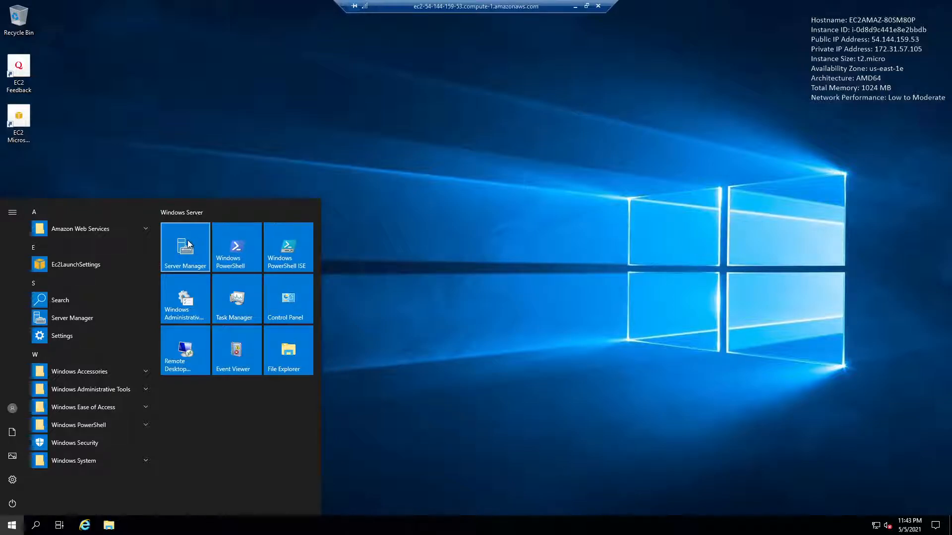
pyautogui.click(560, 276)
pyautogui.click(587, 6)
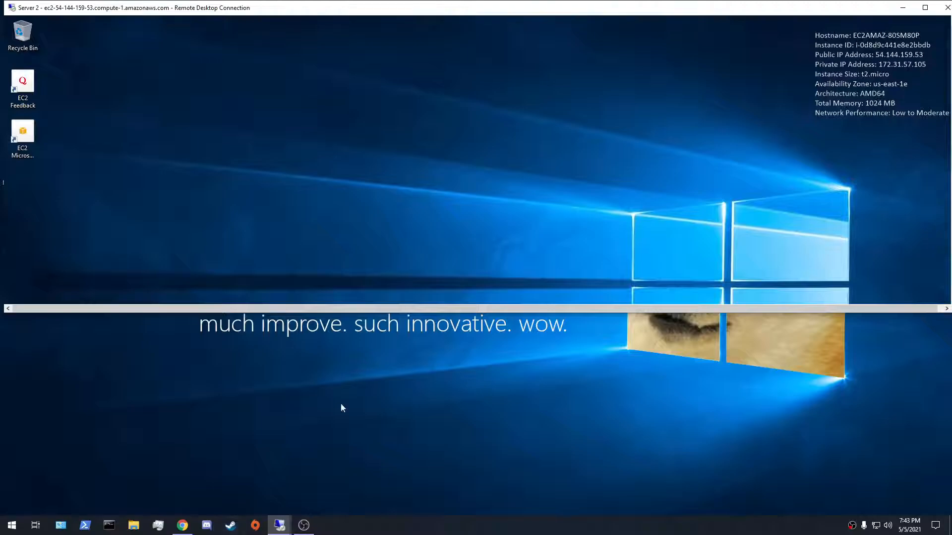
# Make the Server 2 session window taller and switch to the Domain Controller remote session
pyautogui.click(278, 525)
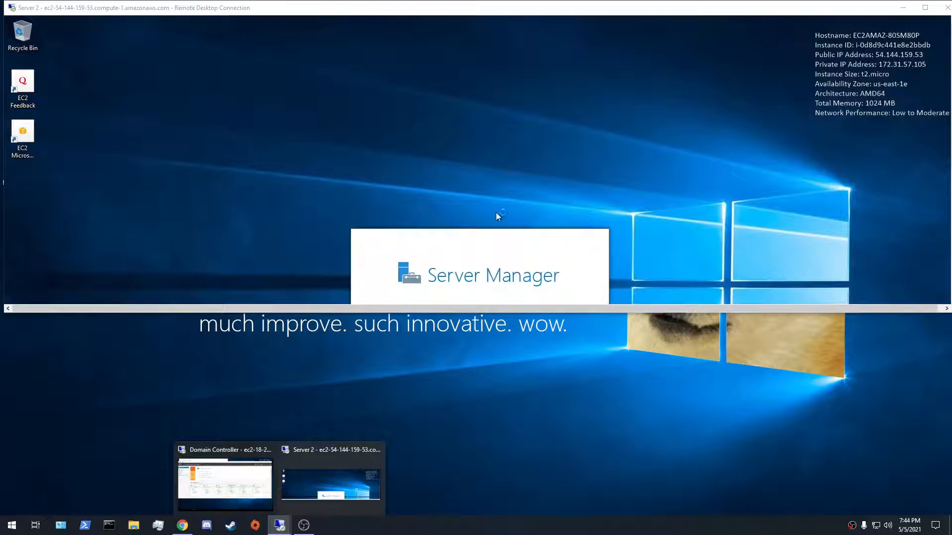
pyautogui.moveTo(466, 312); pyautogui.dragTo(476, 426)
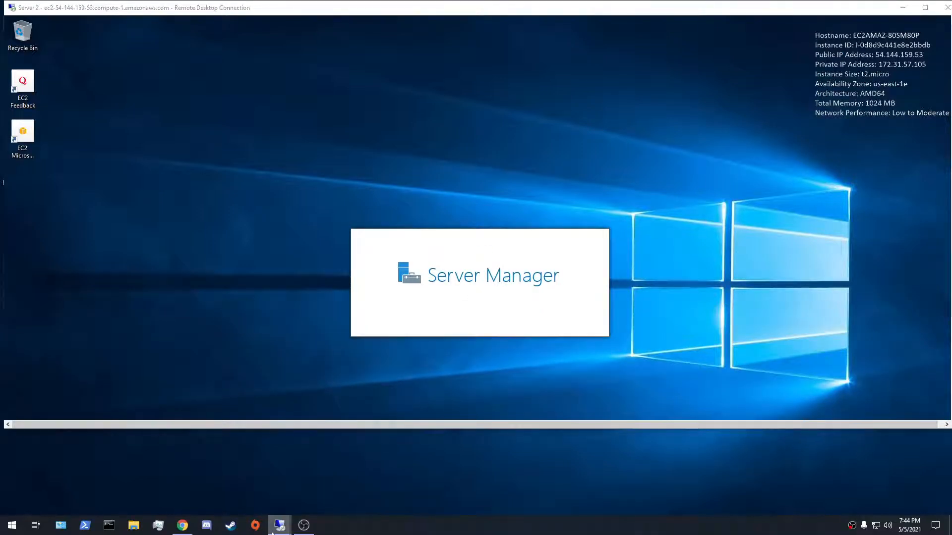
pyautogui.moveTo(279, 525)
pyautogui.click(260, 502)
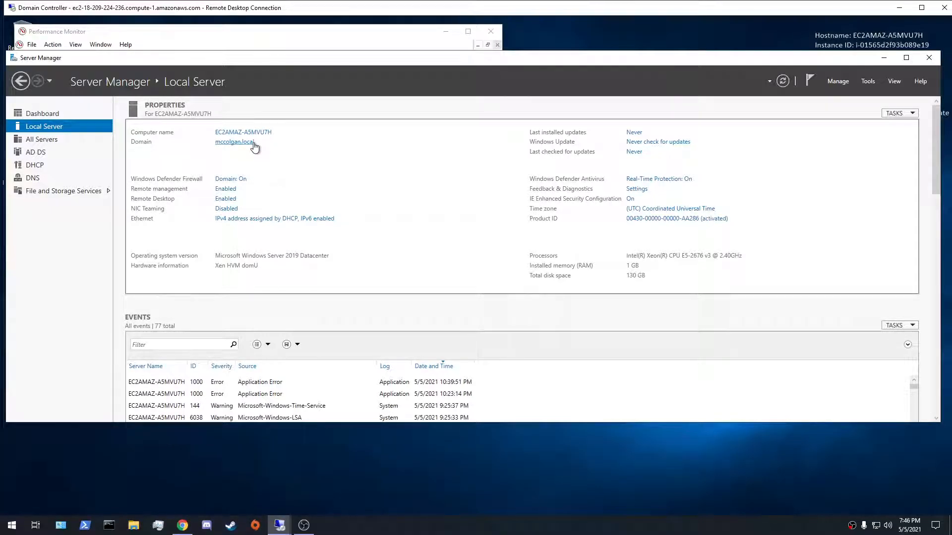
# Check the Local Server properties in Server 2's Server Manager, view its desktop in full screen, and minimize the session
pyautogui.moveTo(279, 525)
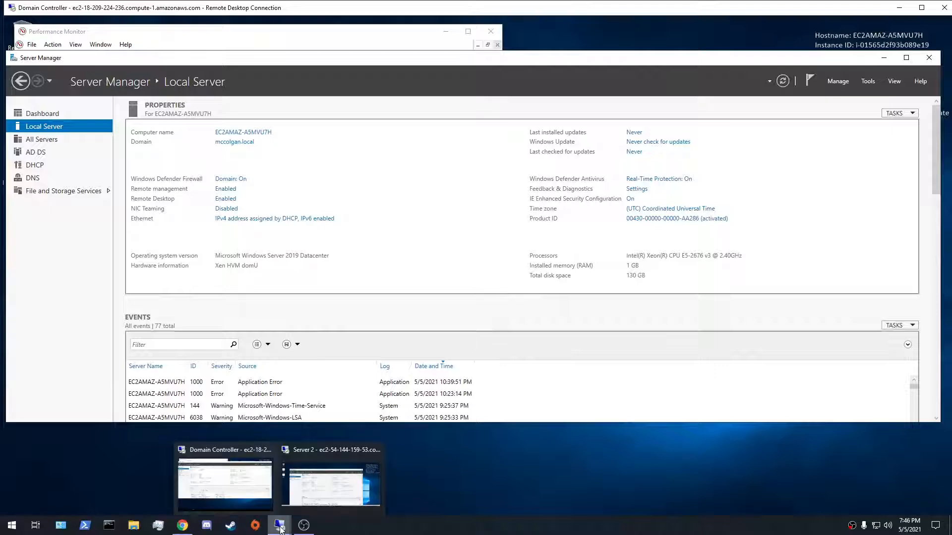
pyautogui.click(306, 492)
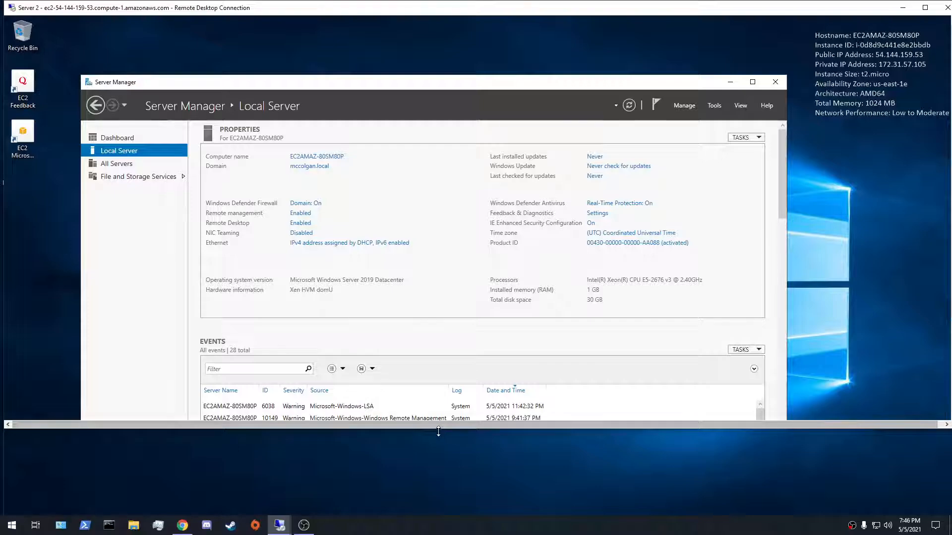
pyautogui.moveTo(440, 430); pyautogui.dragTo(482, 516)
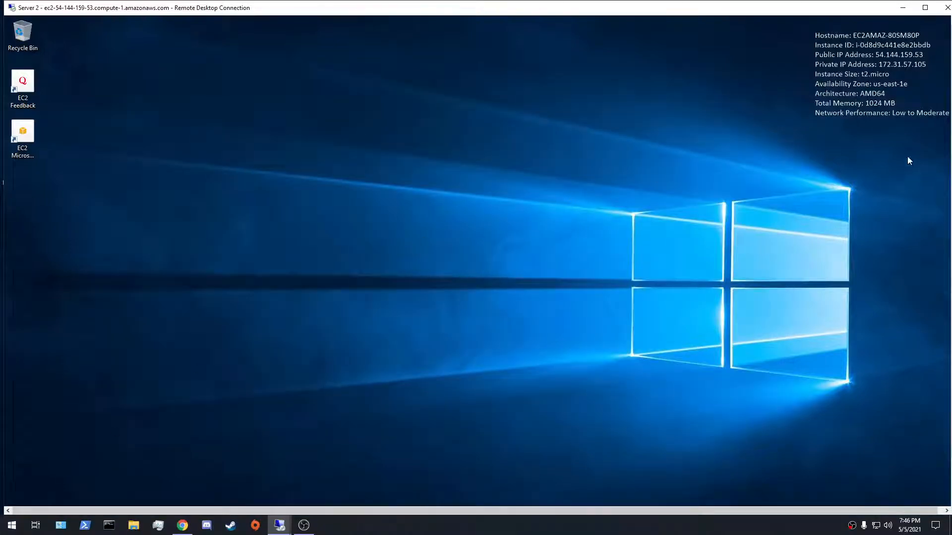
pyautogui.click(925, 7)
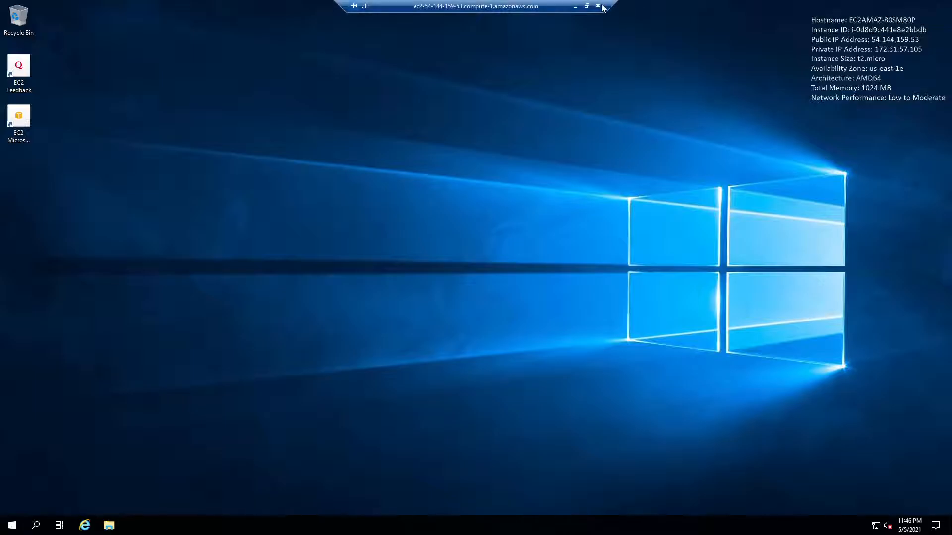
pyautogui.click(575, 6)
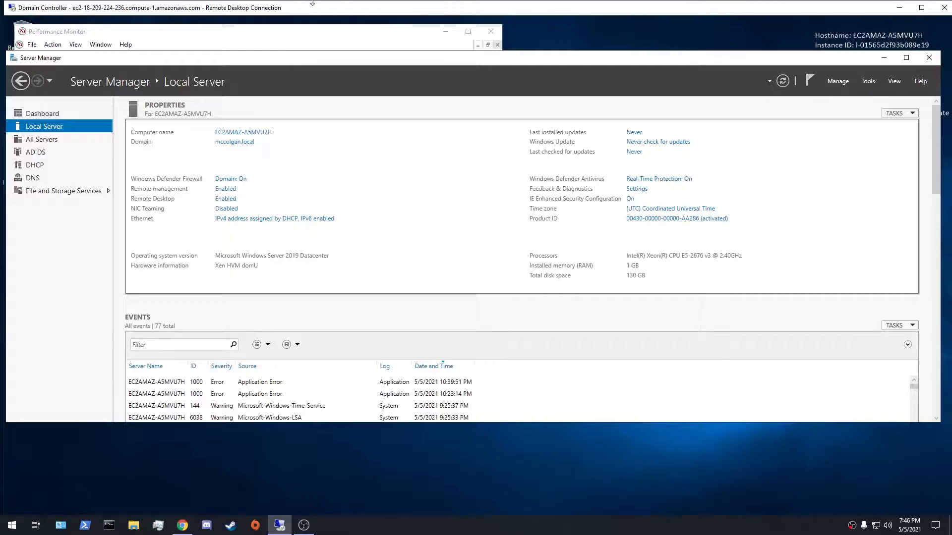
# Show the Domain Controller session in full screen and move Server Manager down to uncover Performance Monitor
pyautogui.click(922, 8)
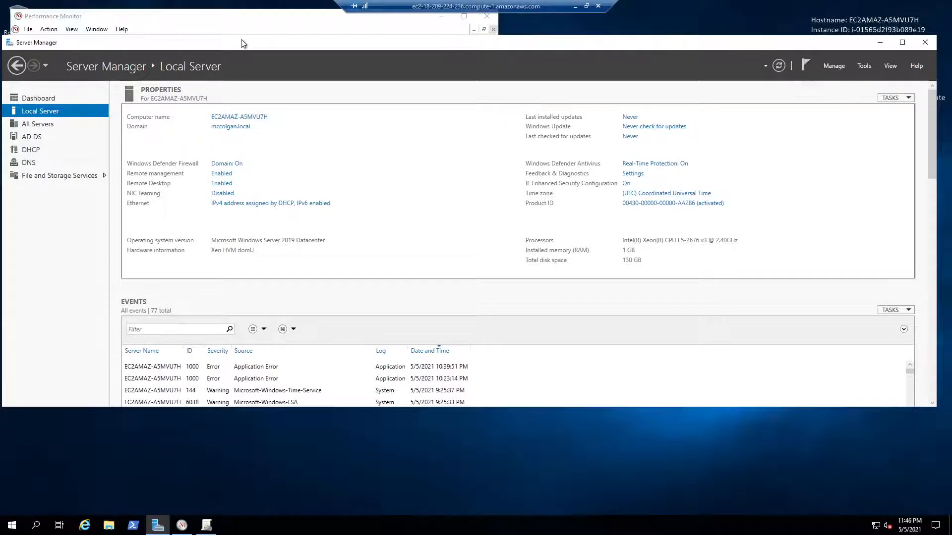
pyautogui.moveTo(239, 52); pyautogui.dragTo(238, 131)
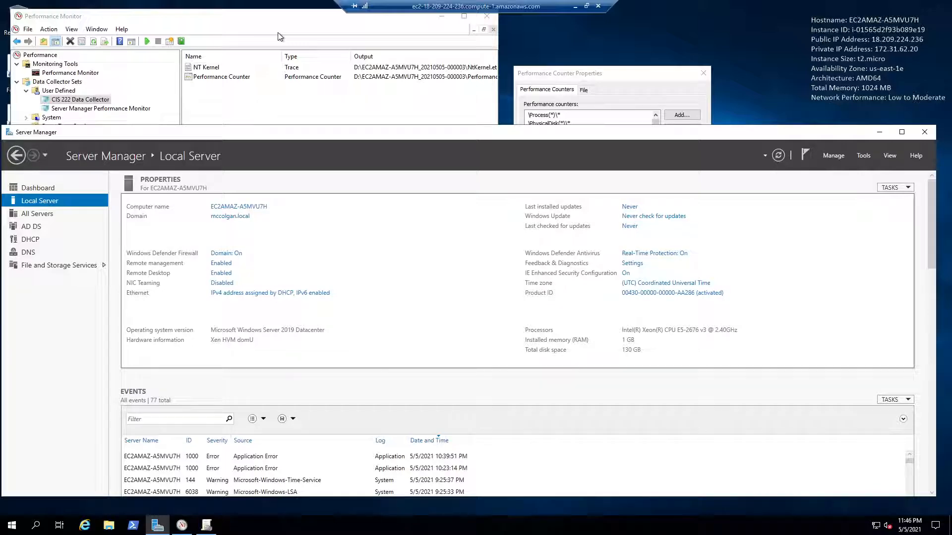
pyautogui.moveTo(443, 143); pyautogui.dragTo(455, 388)
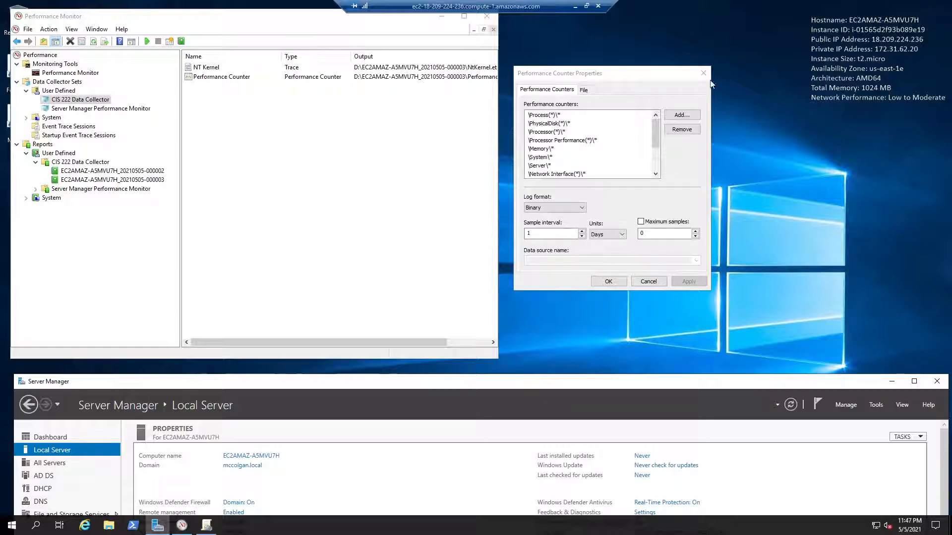
# Close the Performance Counter Properties dialog and Performance Monitor, and maximize Server Manager
pyautogui.click(694, 80)
pyautogui.click(284, 167)
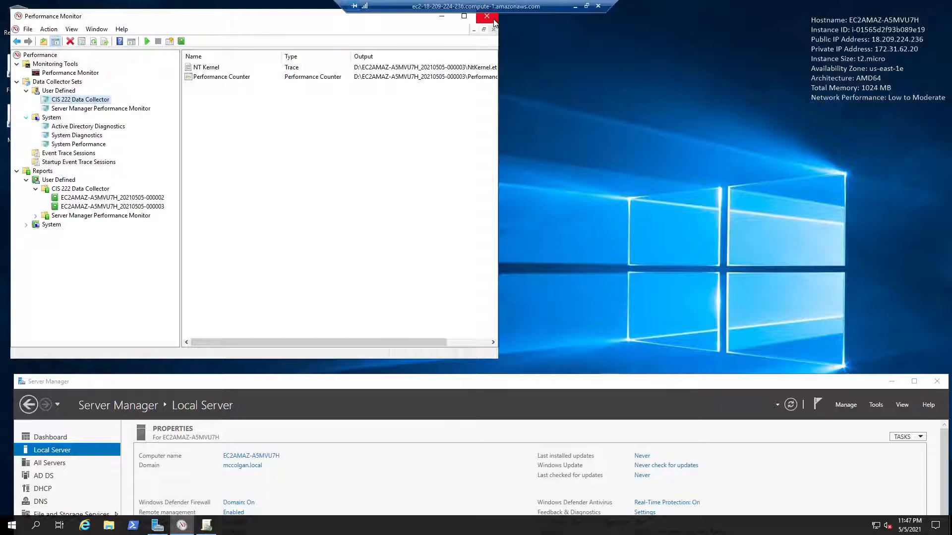
pyautogui.click(492, 20)
pyautogui.moveTo(484, 379); pyautogui.dragTo(493, 8)
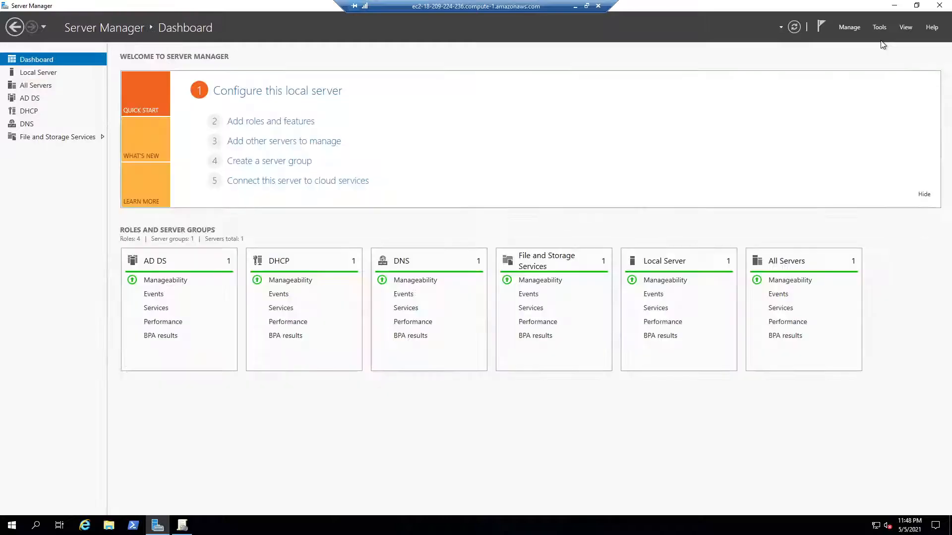
# Open Active Directory Users and Computers from Server Manager, reposition its window, and widen the console tree
pyautogui.click(879, 28)
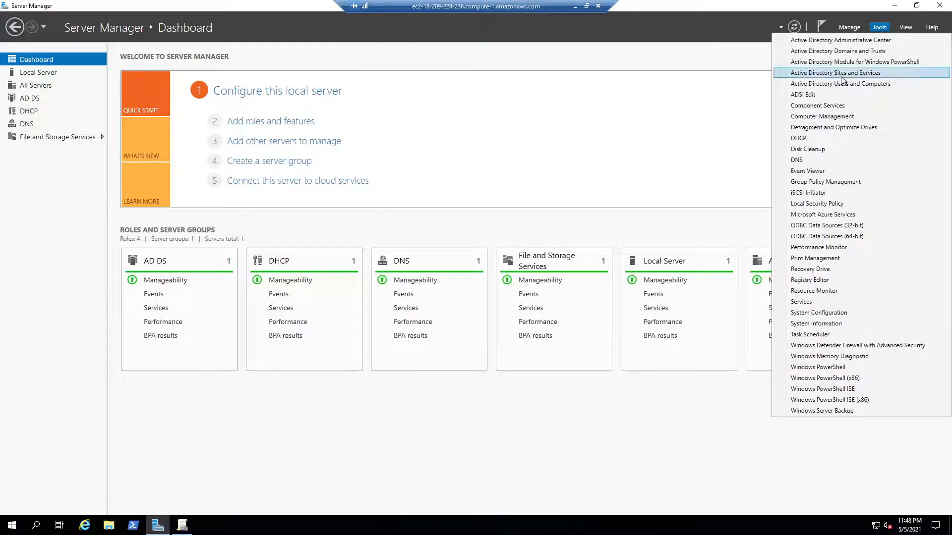
pyautogui.click(841, 84)
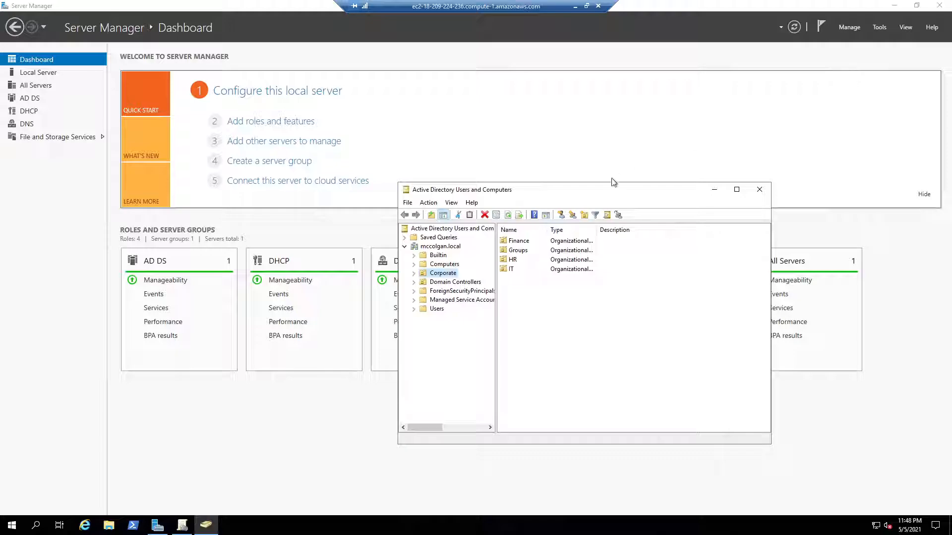
pyautogui.moveTo(610, 195); pyautogui.dragTo(487, 75)
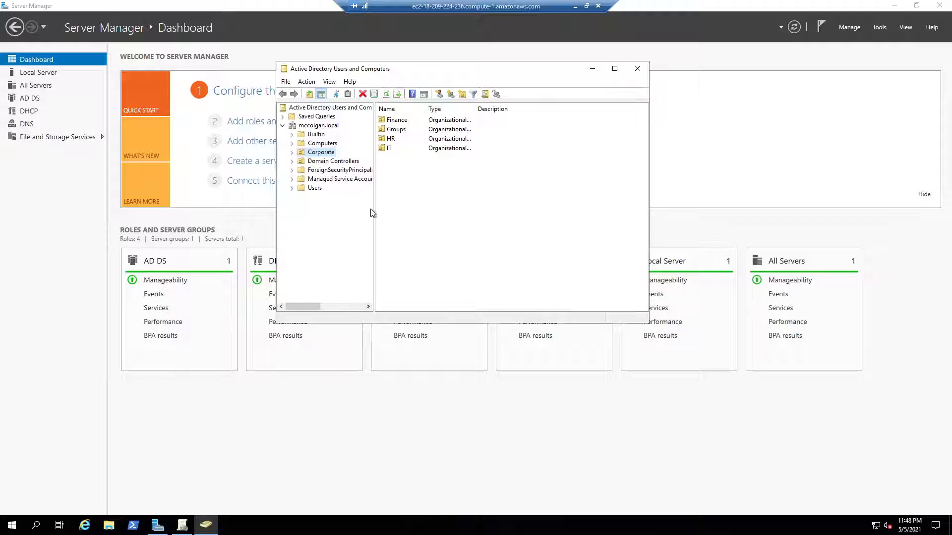
pyautogui.moveTo(372, 211); pyautogui.dragTo(490, 210)
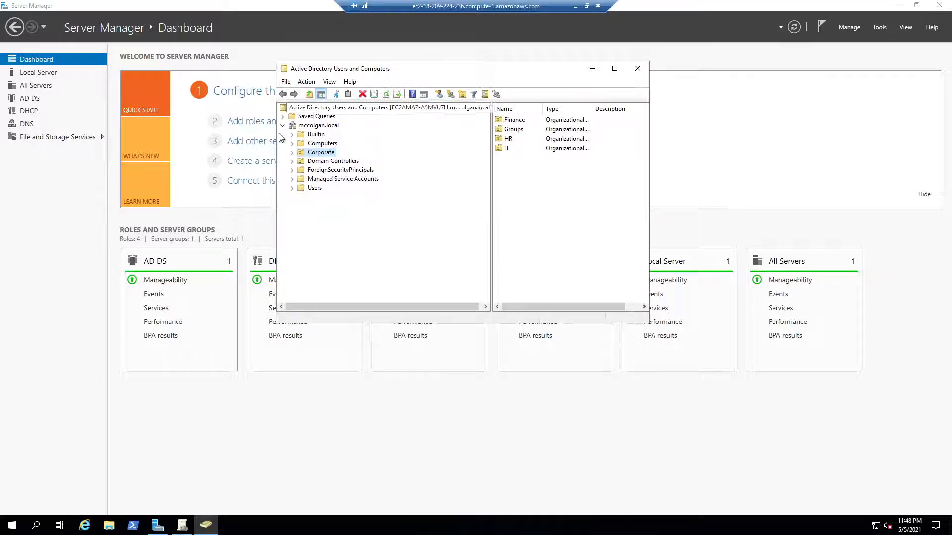
# Expand the Corporate OU and examine the contents of its AP, Payroll, Groups, HR and IT units
pyautogui.click(292, 152)
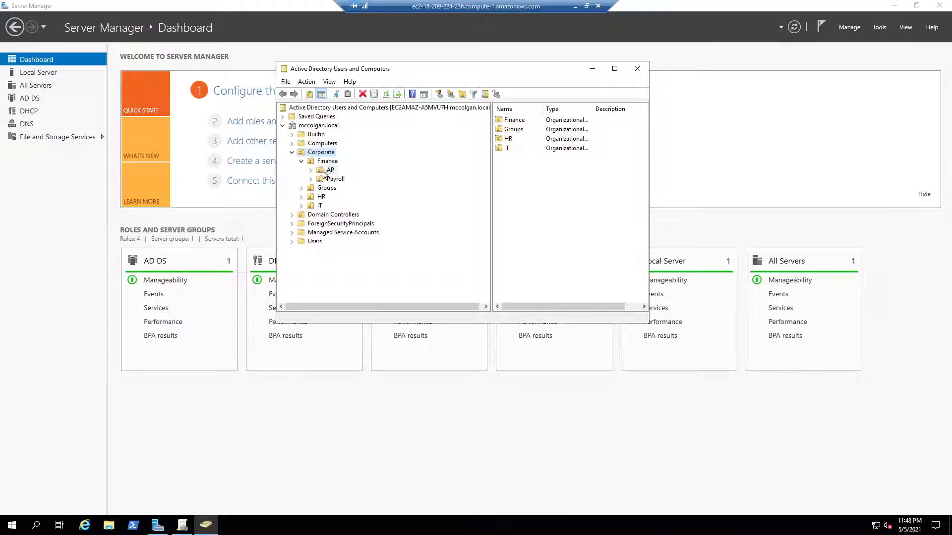
pyautogui.click(329, 171)
pyautogui.click(333, 179)
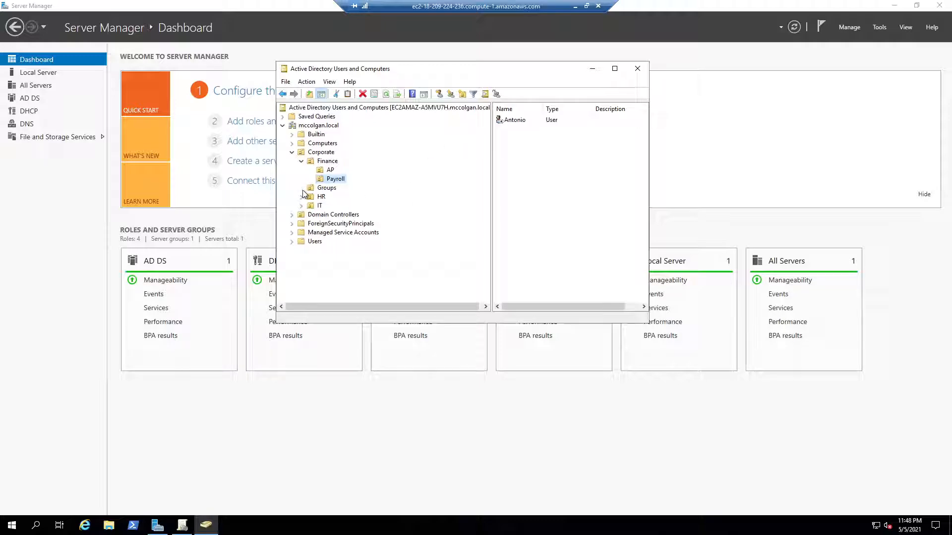
pyautogui.click(324, 188)
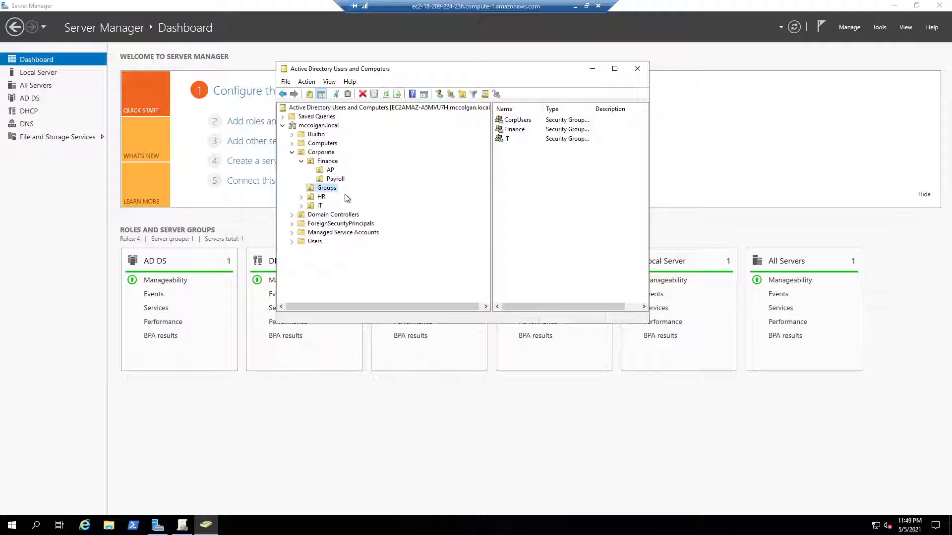
pyautogui.click(309, 198)
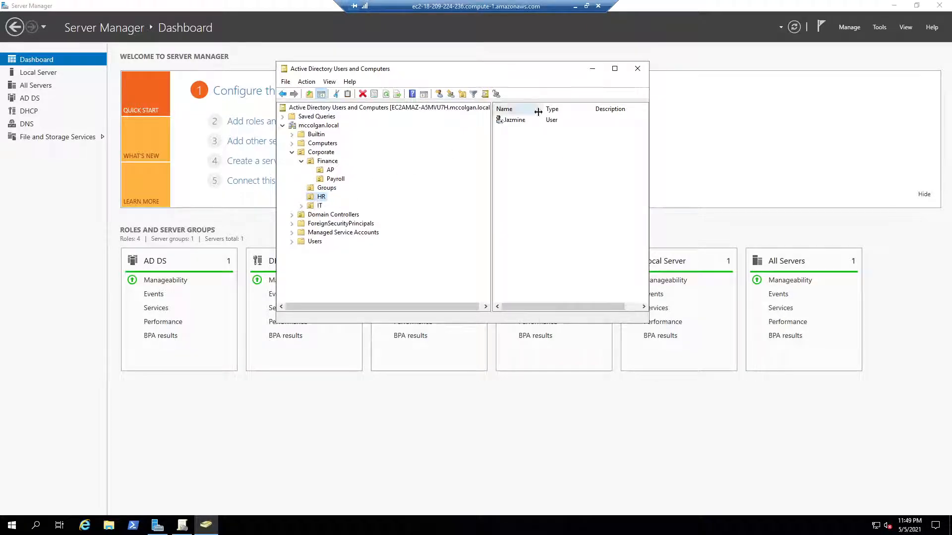
pyautogui.click(320, 207)
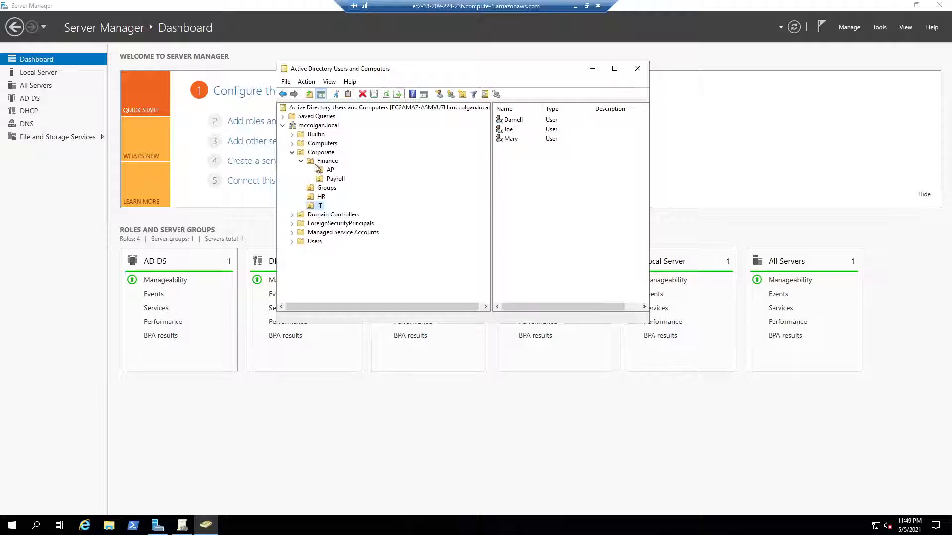
# Open the properties of the CorpUsers security group in the Groups OU
pyautogui.click(320, 188)
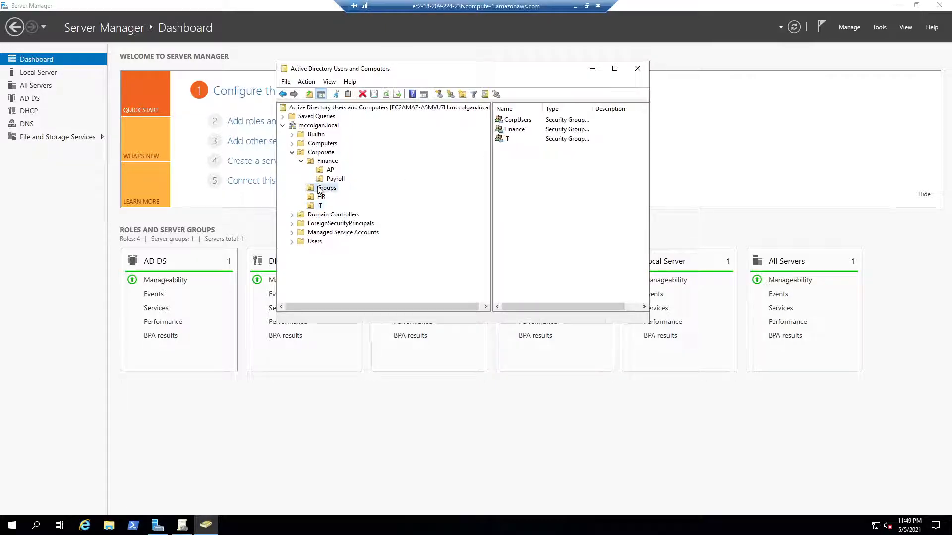
pyautogui.click(521, 119)
pyautogui.rightClick(521, 120)
pyautogui.click(557, 214)
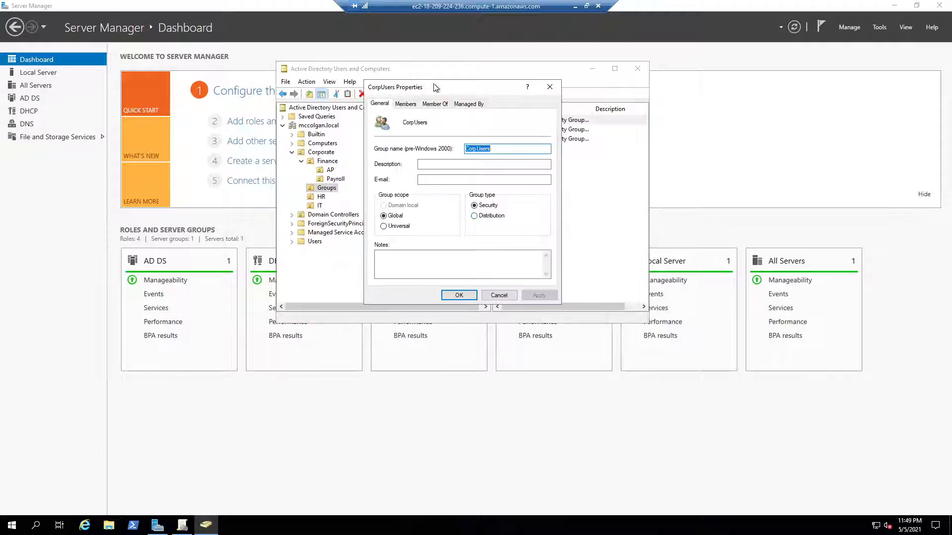
# Examine the members of the CorpUsers group after moving its properties dialog aside, and close the dialog
pyautogui.click(416, 104)
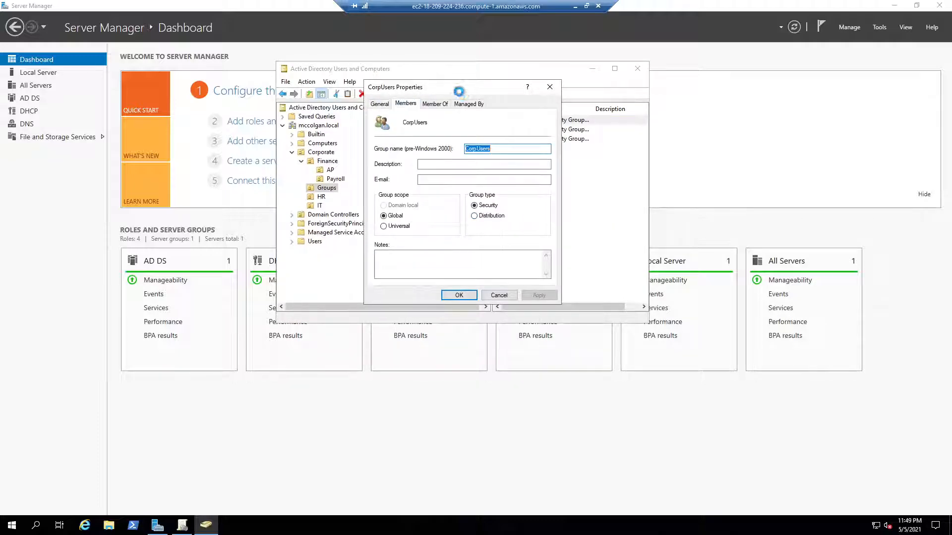
pyautogui.moveTo(456, 90); pyautogui.dragTo(762, 93)
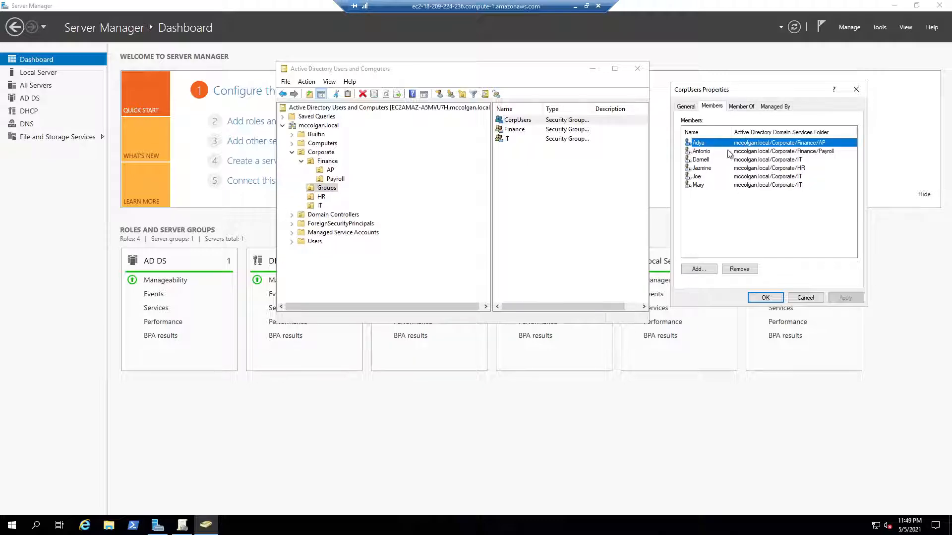
pyautogui.click(856, 89)
# Examine the member list of the Finance security group in its properties and close the dialog
pyautogui.rightClick(531, 128)
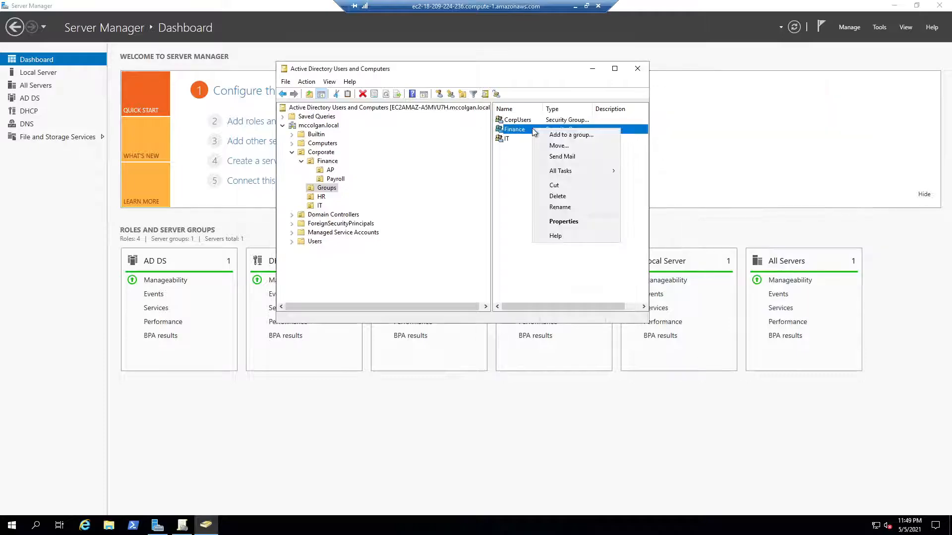
pyautogui.click(562, 221)
pyautogui.click(711, 106)
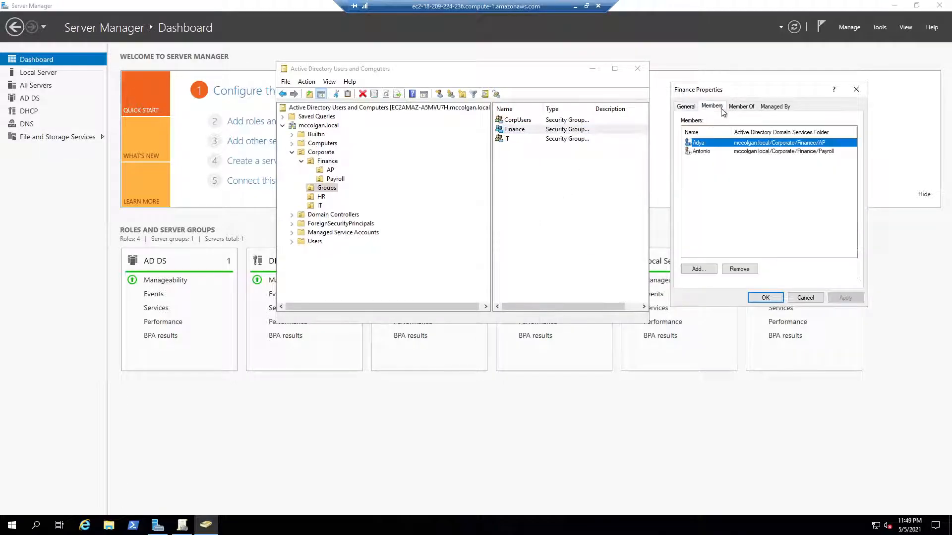
pyautogui.click(751, 174)
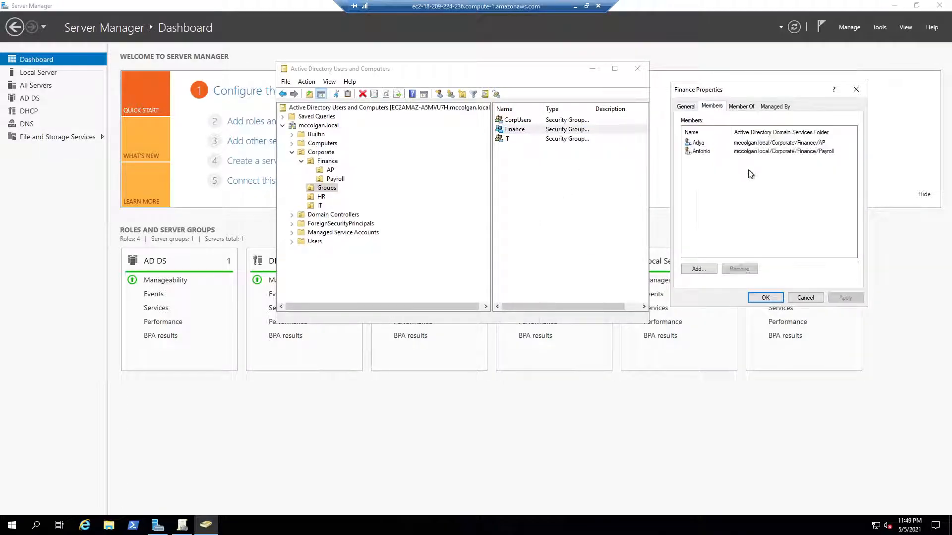
pyautogui.click(856, 90)
# Examine the member list of the IT security group in its properties and close the dialog
pyautogui.rightClick(569, 139)
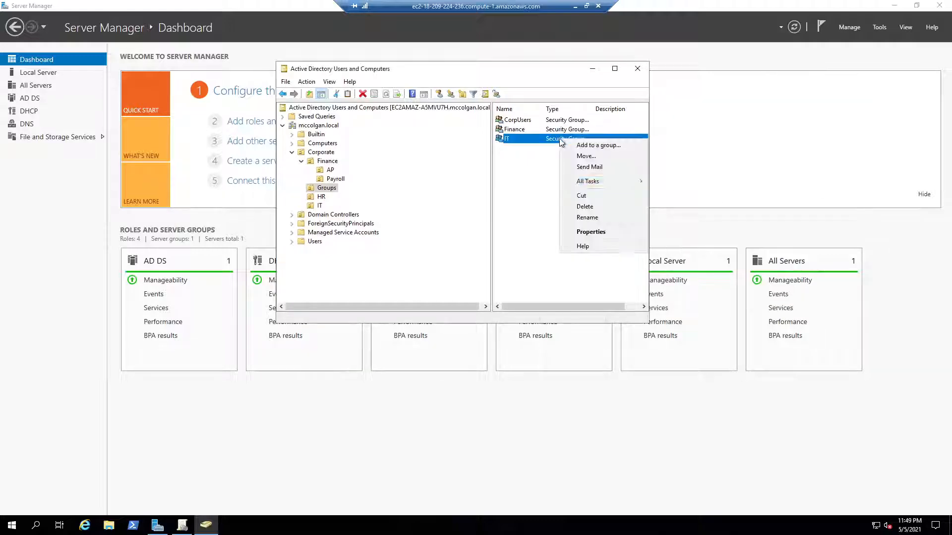
pyautogui.click(605, 235)
pyautogui.click(712, 106)
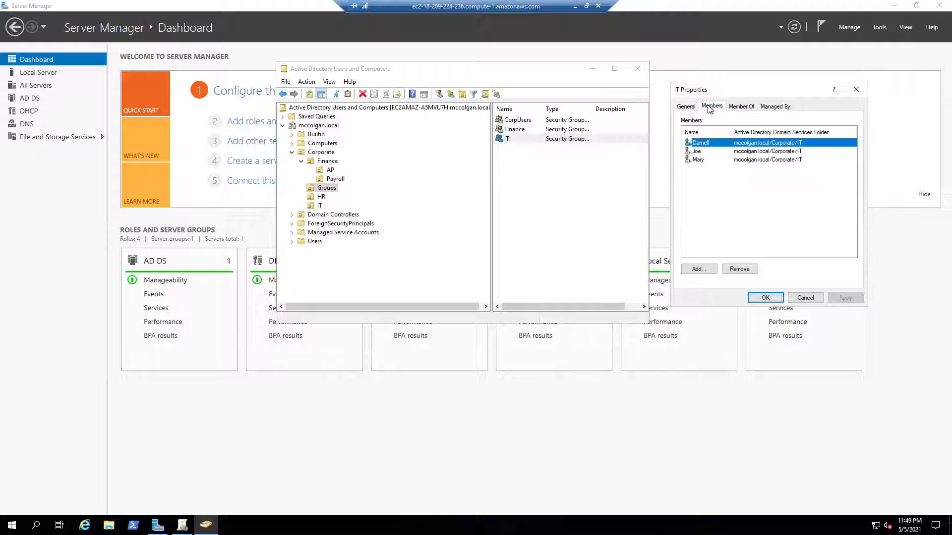
pyautogui.click(741, 205)
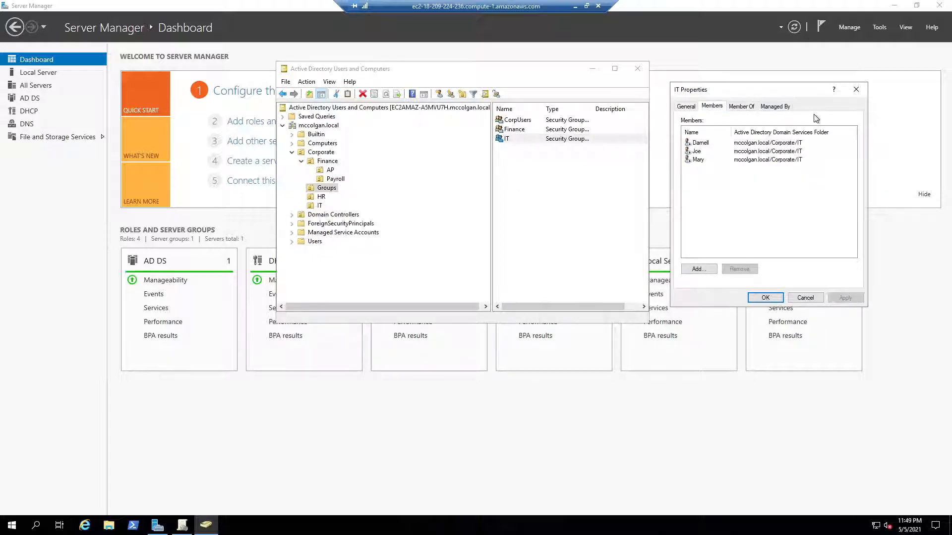
pyautogui.click(865, 95)
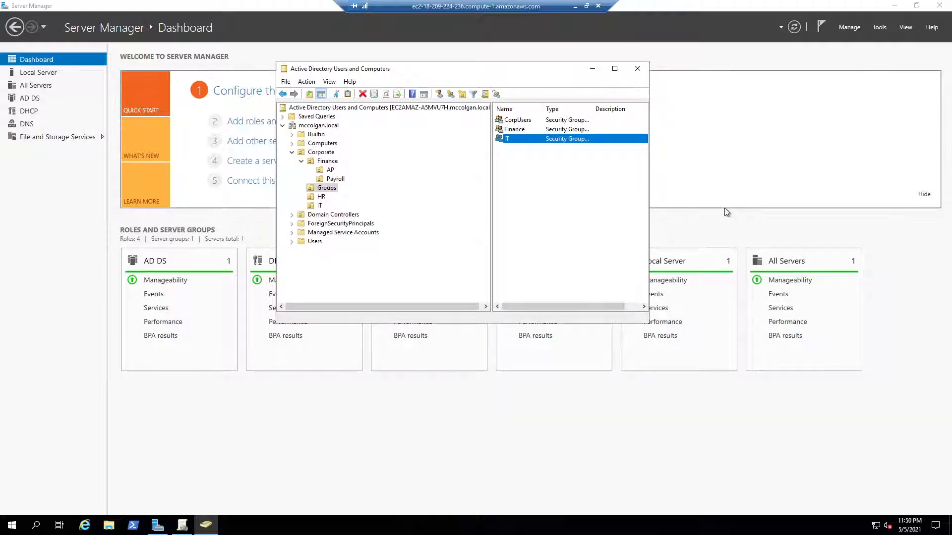
# Close Active Directory Users and Computers and launch it again from Server Manager
pyautogui.hotkey('alt', 'F4')
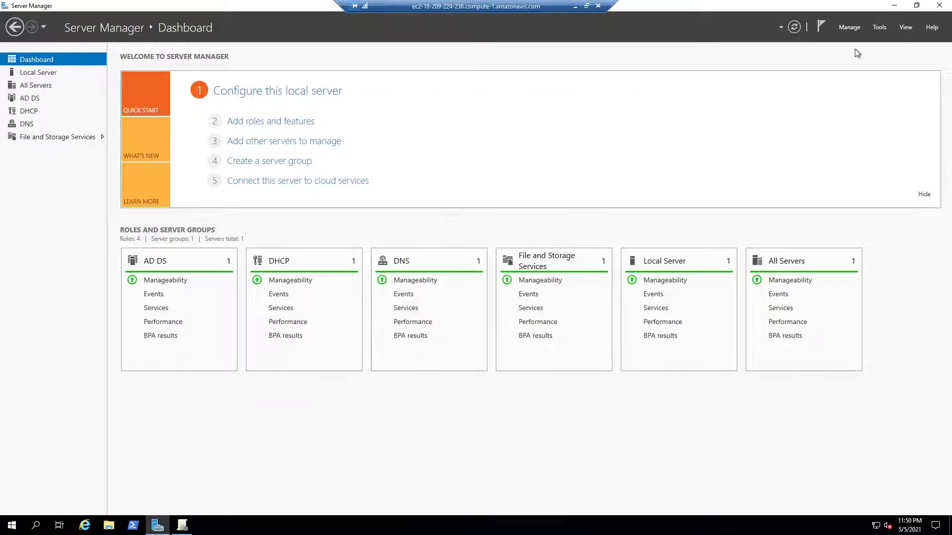
pyautogui.click(872, 29)
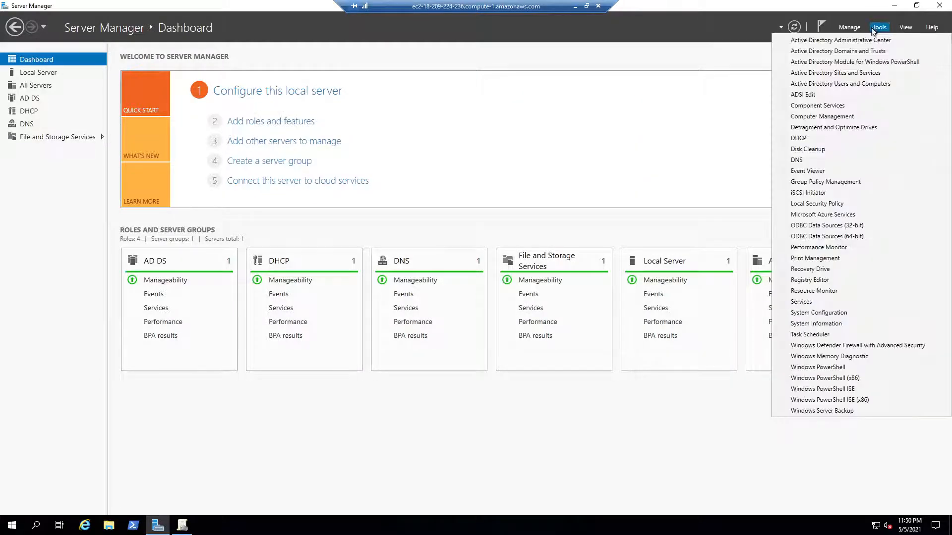
pyautogui.click(865, 83)
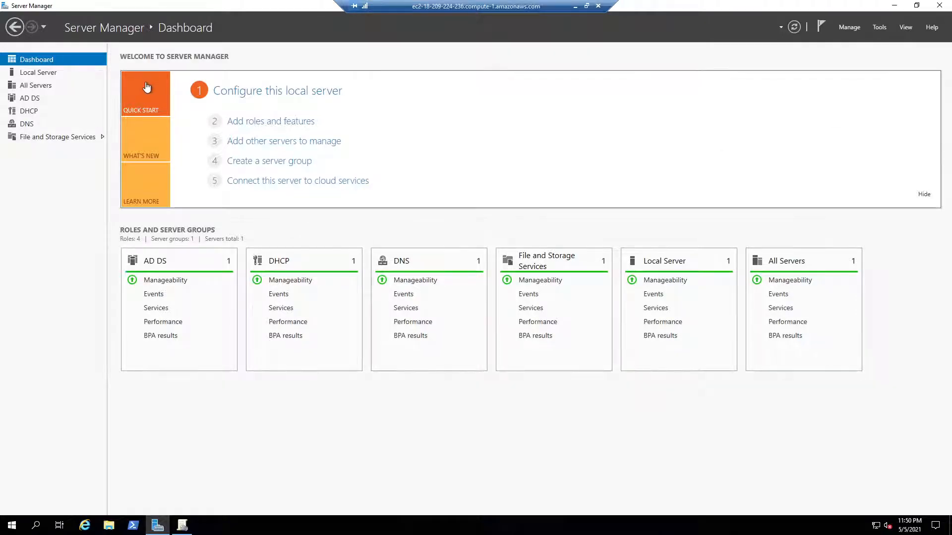
# Open Group Policy Management from Server Manager and minimize the Server Manager window
pyautogui.click(879, 28)
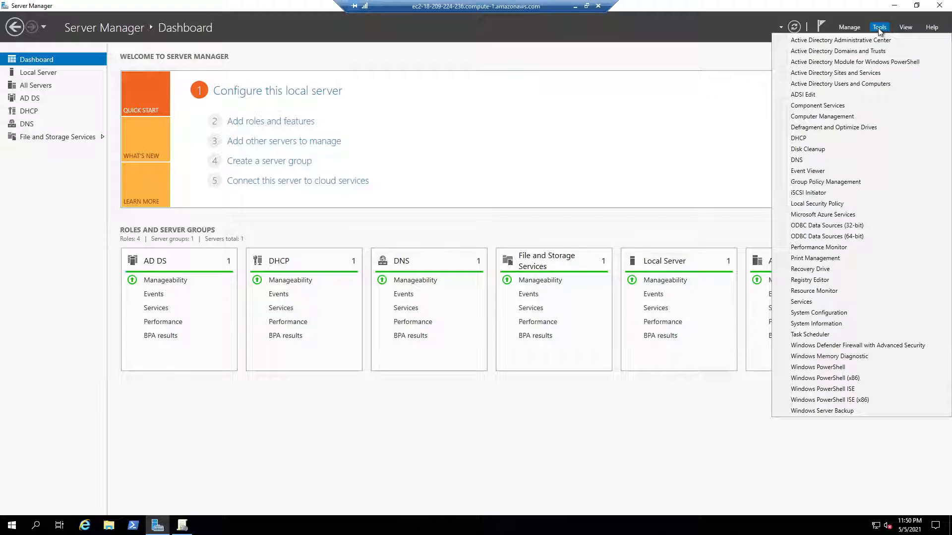
pyautogui.click(826, 182)
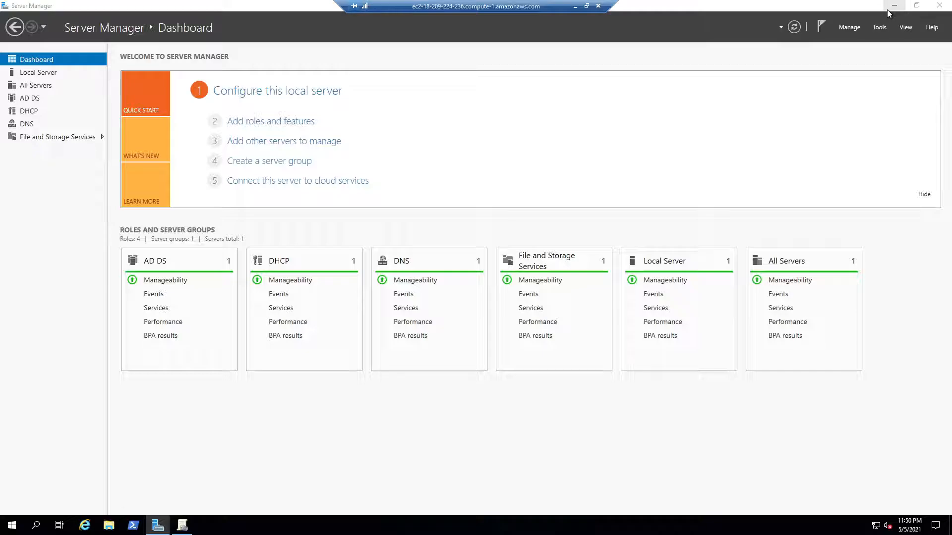
pyautogui.click(894, 5)
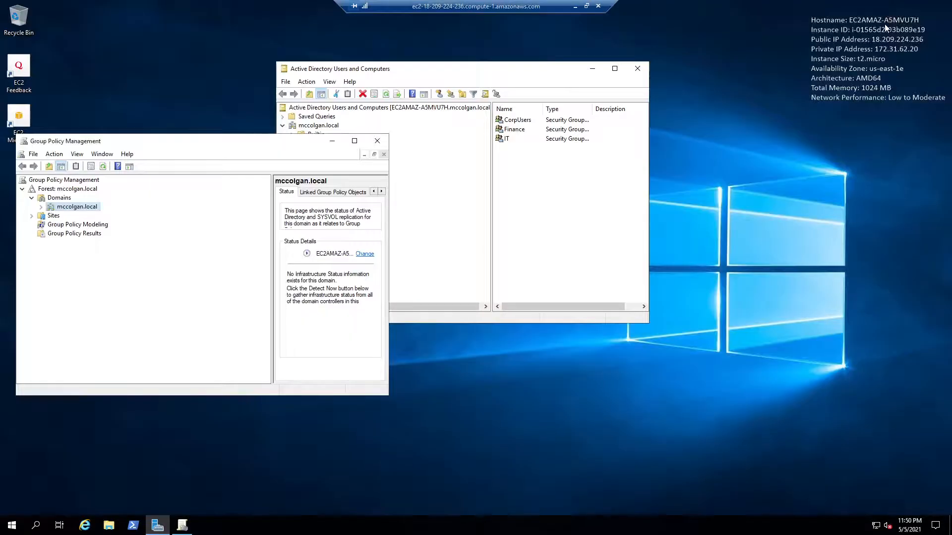
# View the Computers container in Active Directory Users and Computers, and reposition that window and the Group Policy Management window
pyautogui.moveTo(478, 69); pyautogui.dragTo(670, 78)
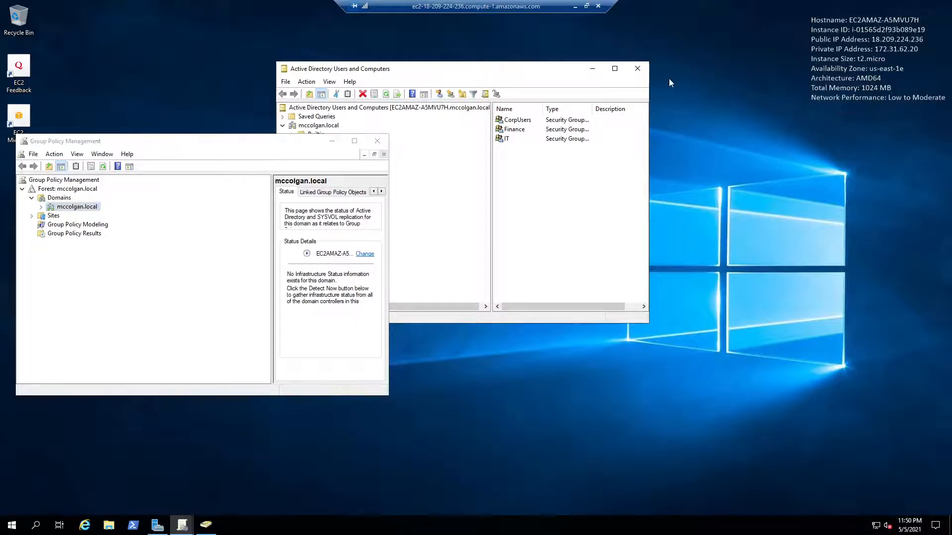
pyautogui.click(486, 153)
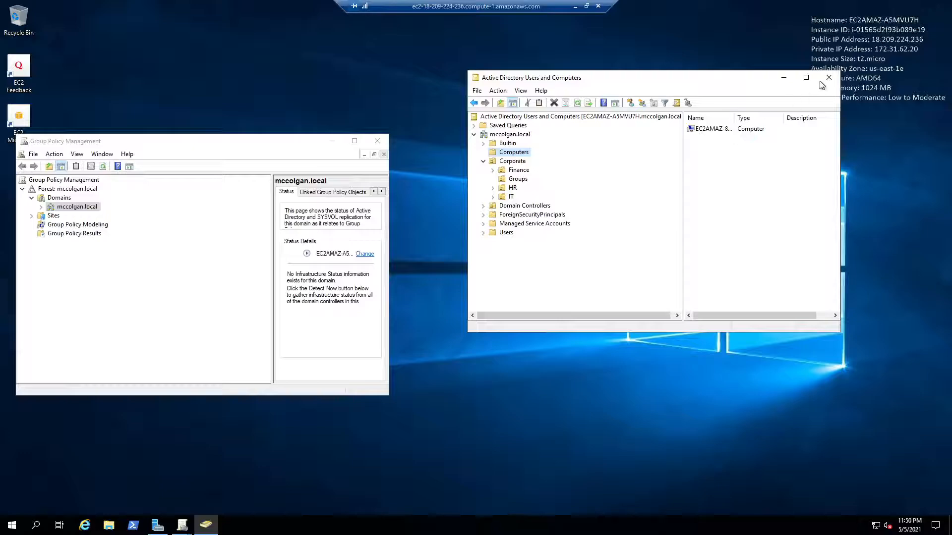
pyautogui.moveTo(243, 135); pyautogui.dragTo(445, 78)
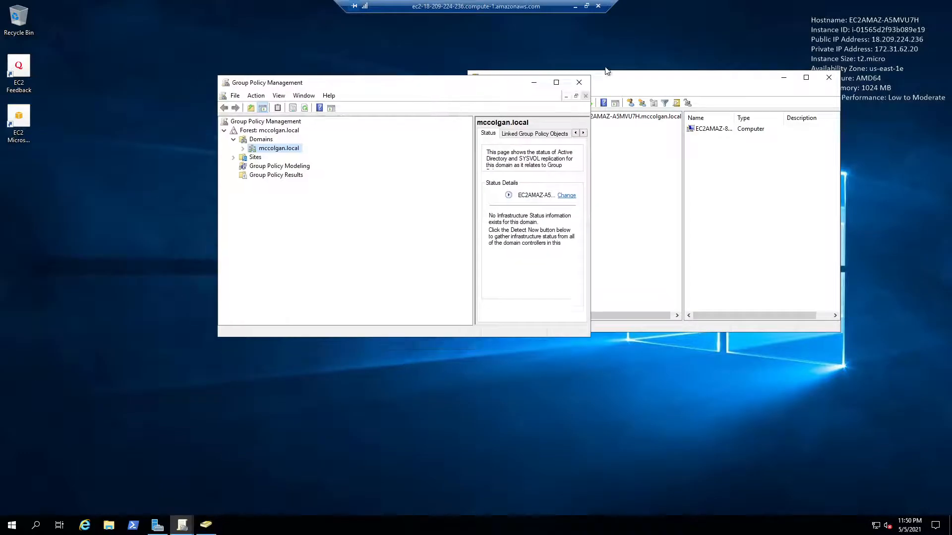
# Maximize Group Policy Management, expand the domain and examine the links and security filtering of the Password Policy
pyautogui.click(557, 82)
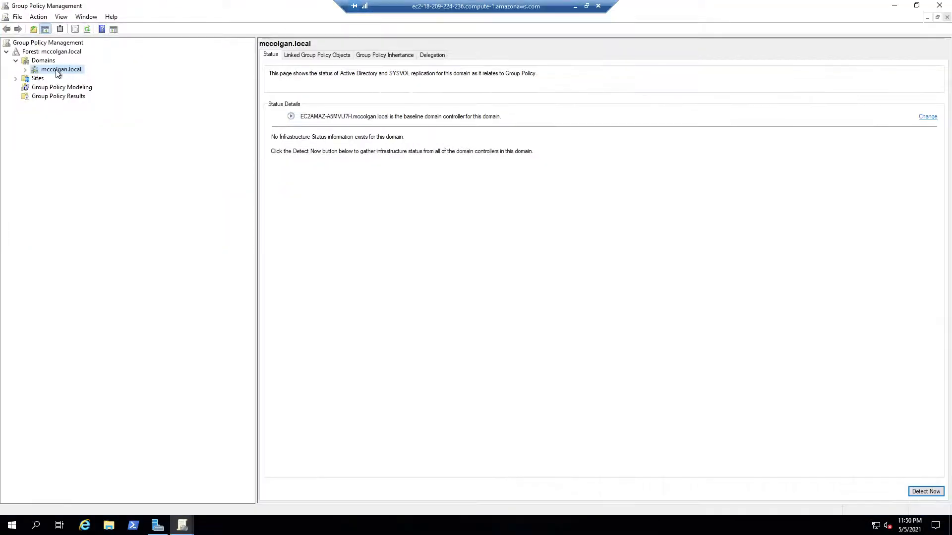
pyautogui.click(25, 70)
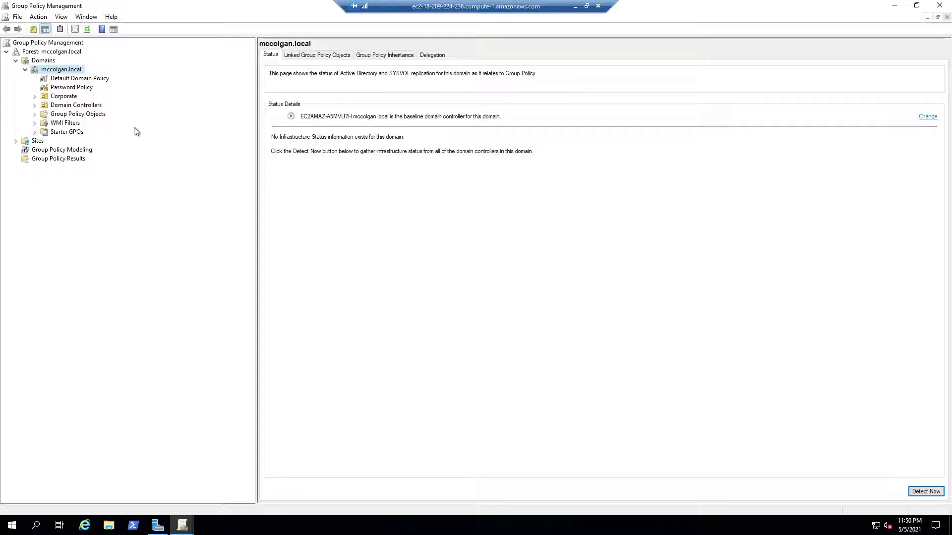
pyautogui.click(73, 88)
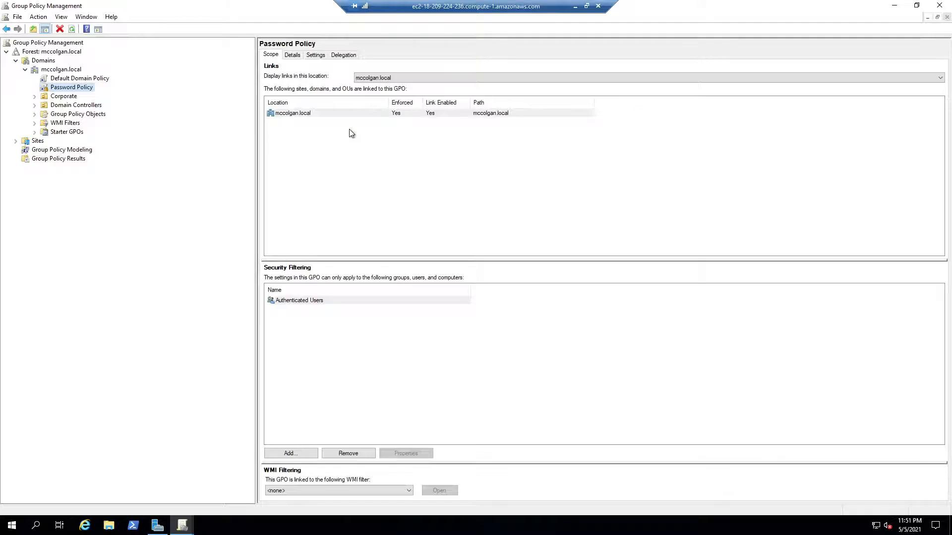
pyautogui.click(317, 139)
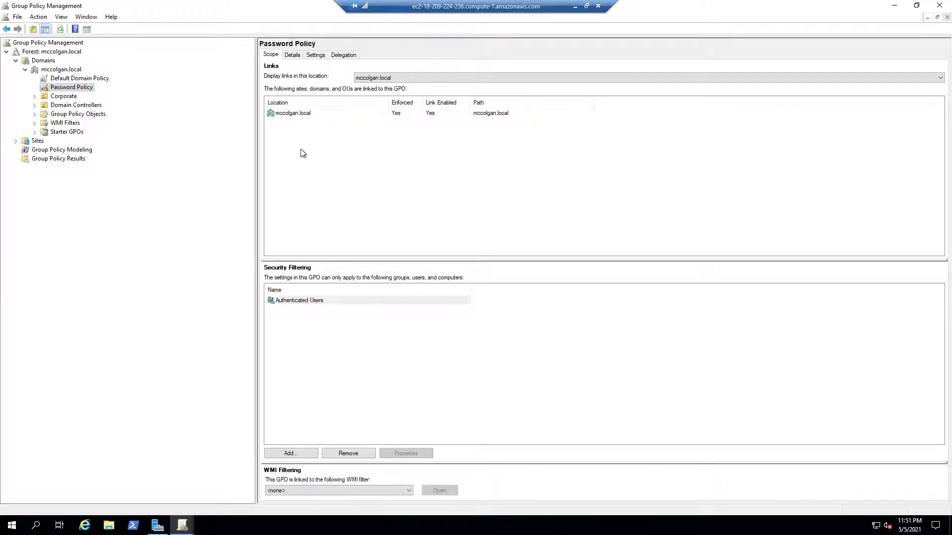
# Expand Corporate with its Finance and HR units and Group Policy Objects, and examine the scope of the Guest User Policy
pyautogui.click(35, 97)
pyautogui.click(44, 105)
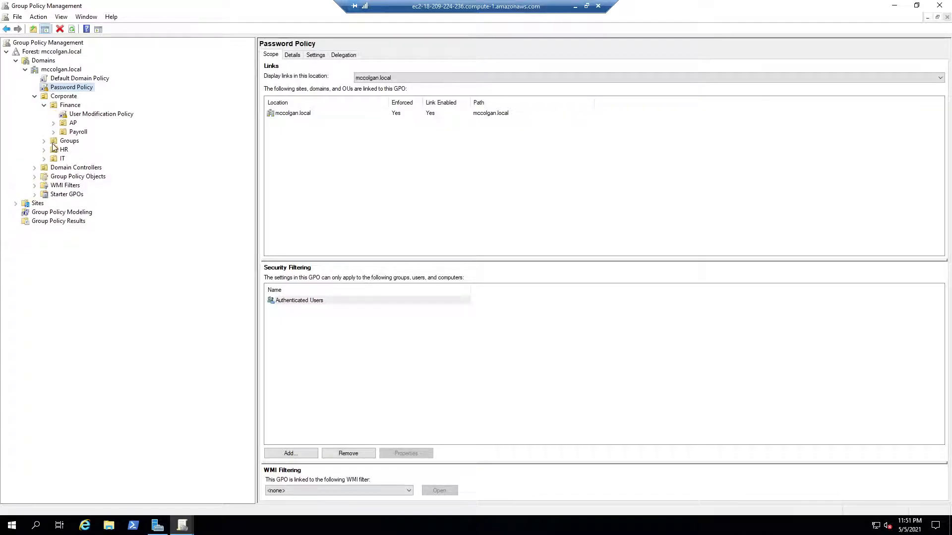
pyautogui.click(44, 149)
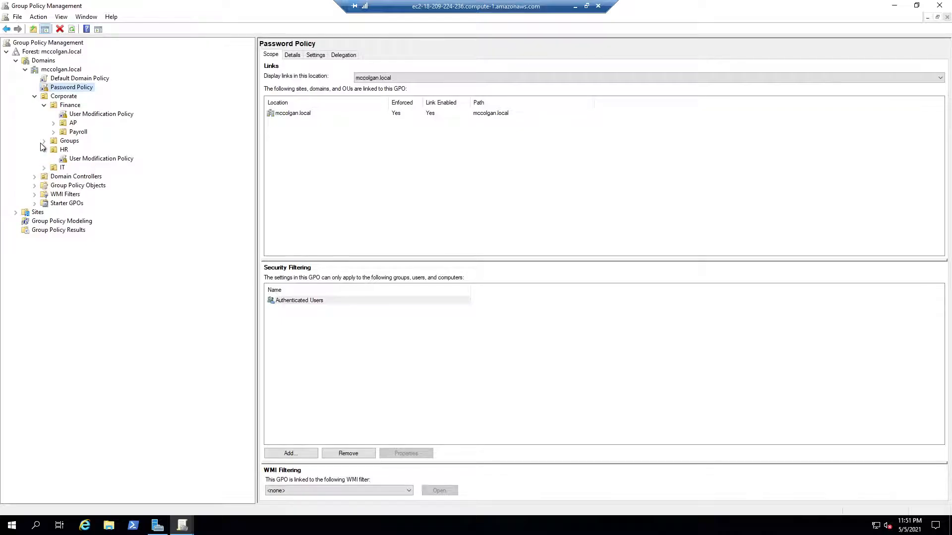
pyautogui.click(35, 186)
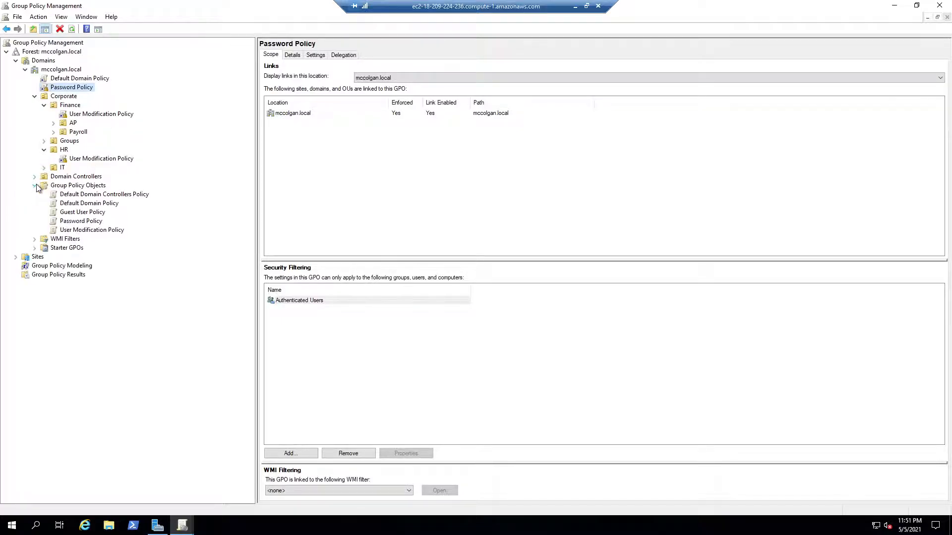
pyautogui.click(91, 215)
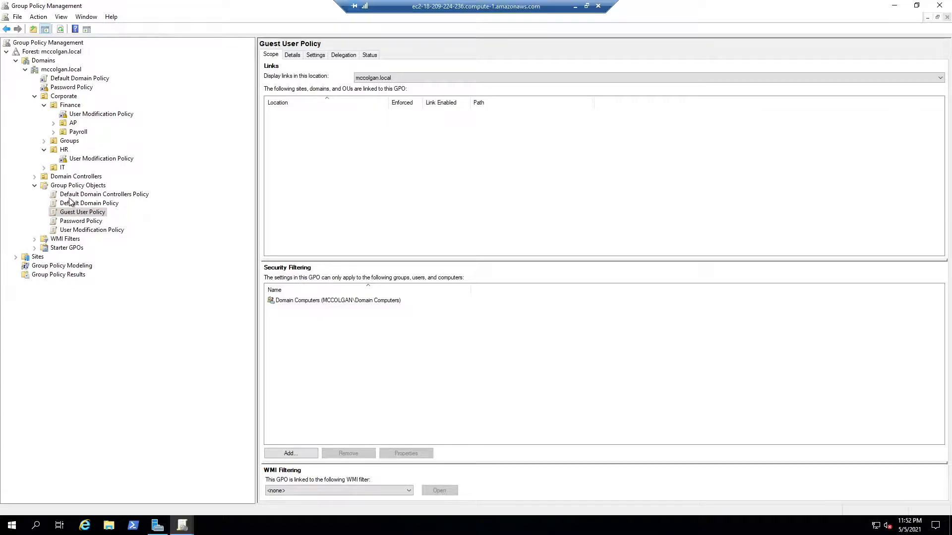
# Examine the scope and link options of the User Modification Policy under the HR unit
pyautogui.click(105, 159)
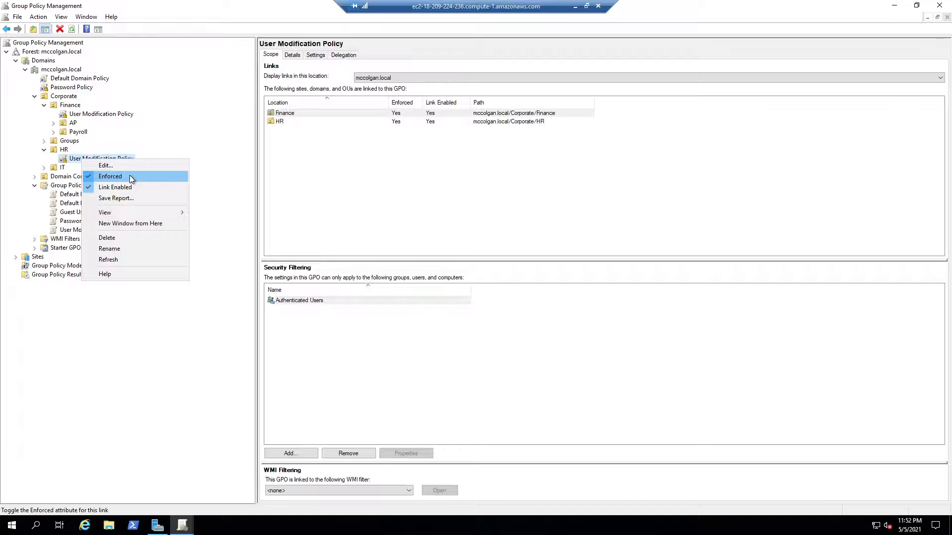
pyautogui.click(174, 435)
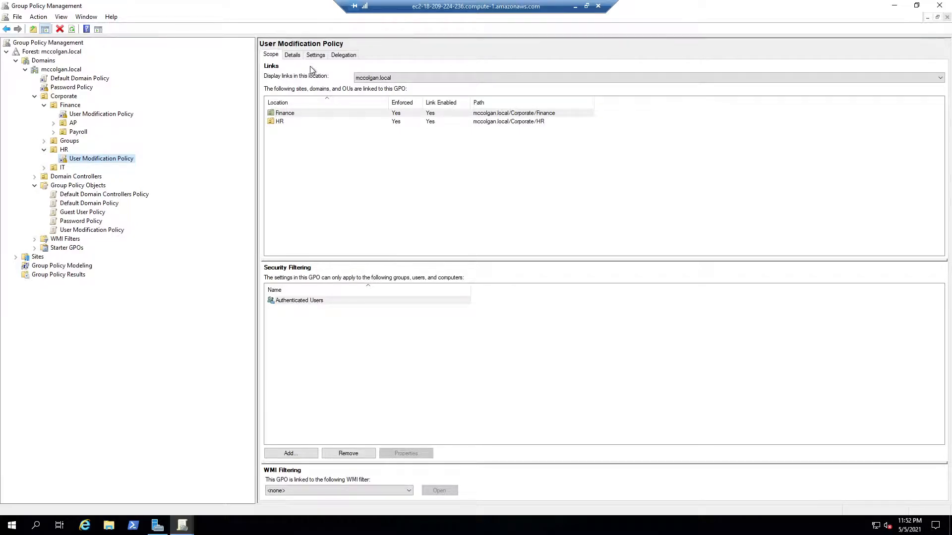
pyautogui.rightClick(83, 159)
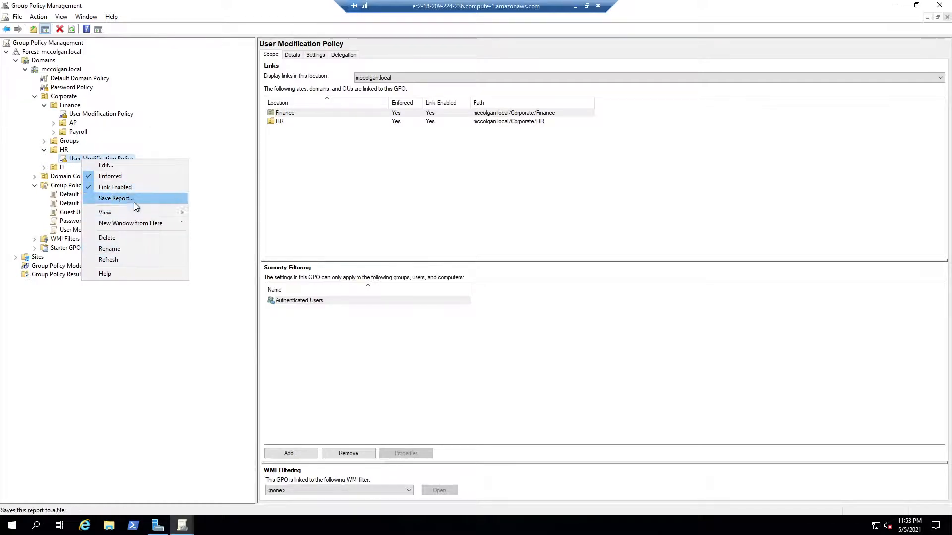
pyautogui.click(130, 392)
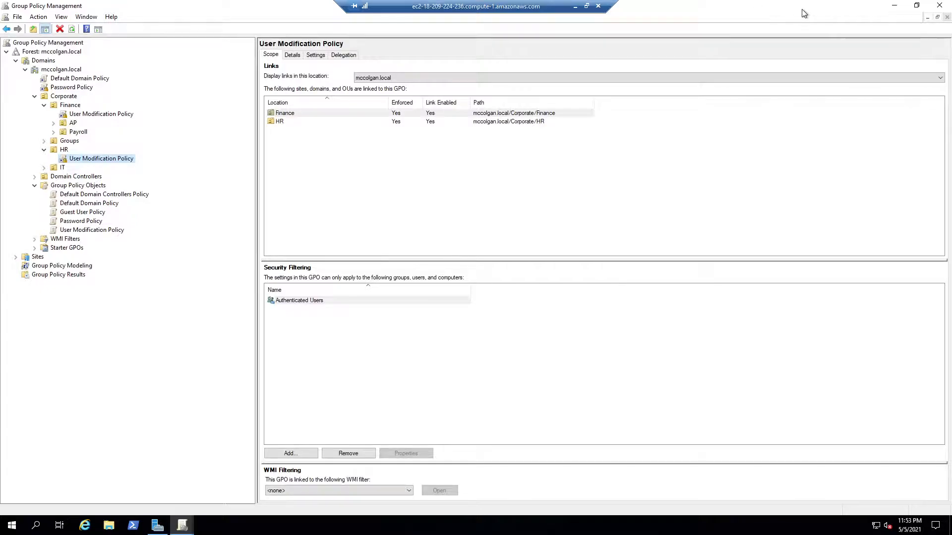
# Restore and enlarge the Group Policy Management window, and close it together with the second Group Policy Management window
pyautogui.moveTo(802, 5); pyautogui.dragTo(410, 103)
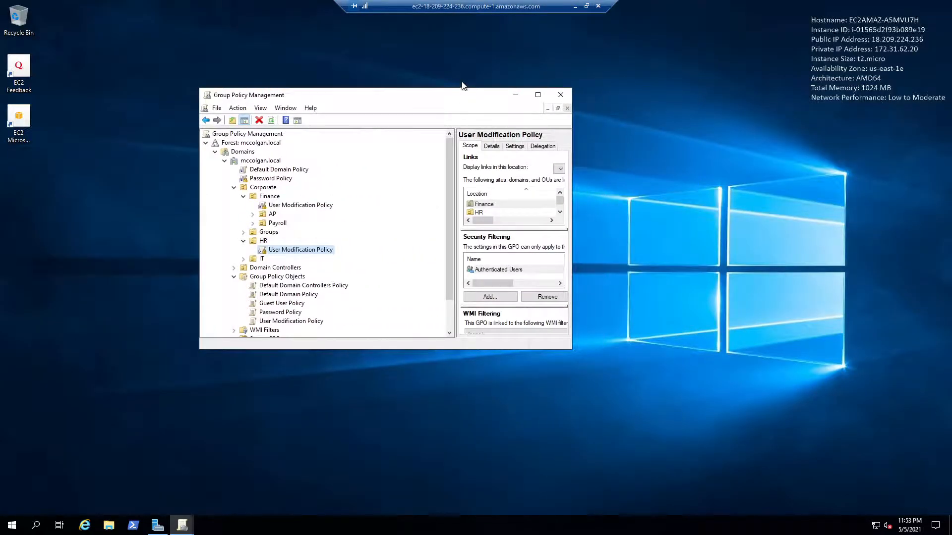
pyautogui.moveTo(572, 349); pyautogui.dragTo(846, 474)
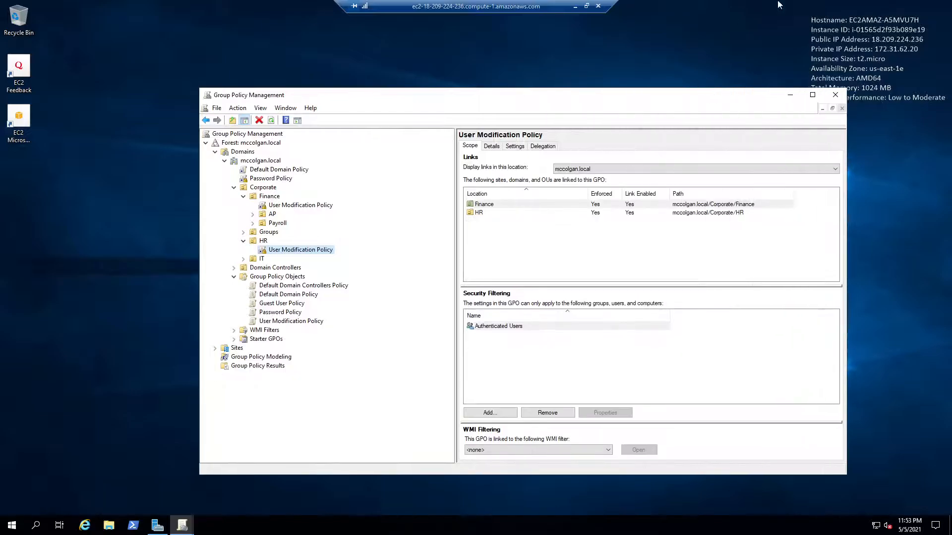
pyautogui.click(838, 95)
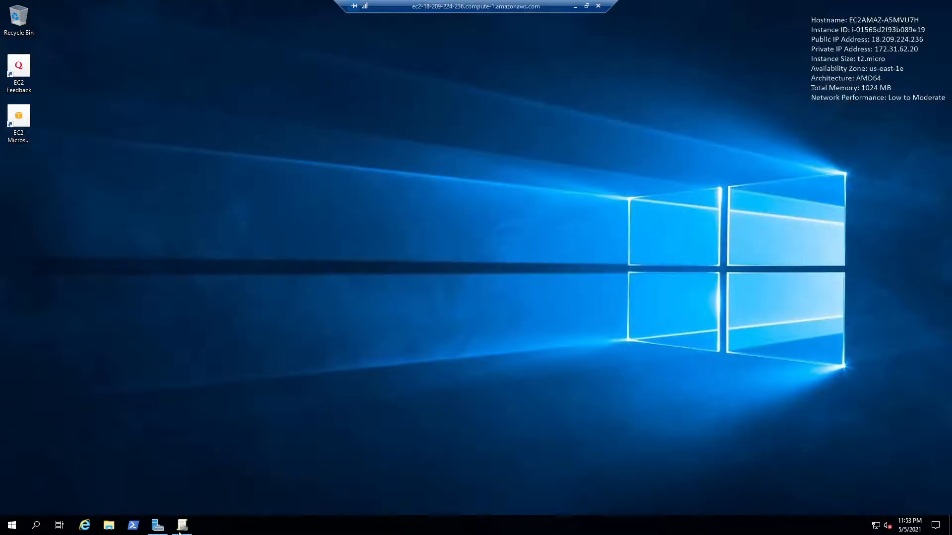
pyautogui.click(181, 529)
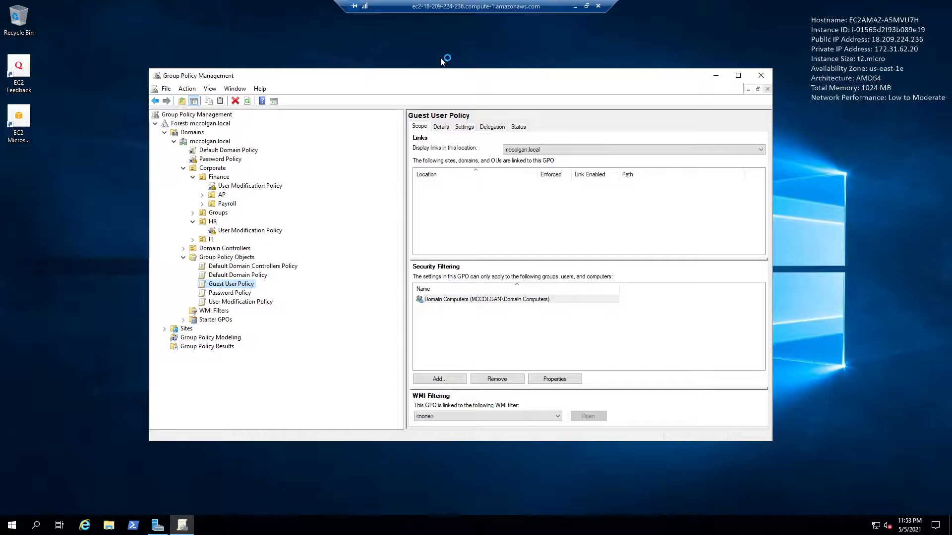
pyautogui.click(758, 77)
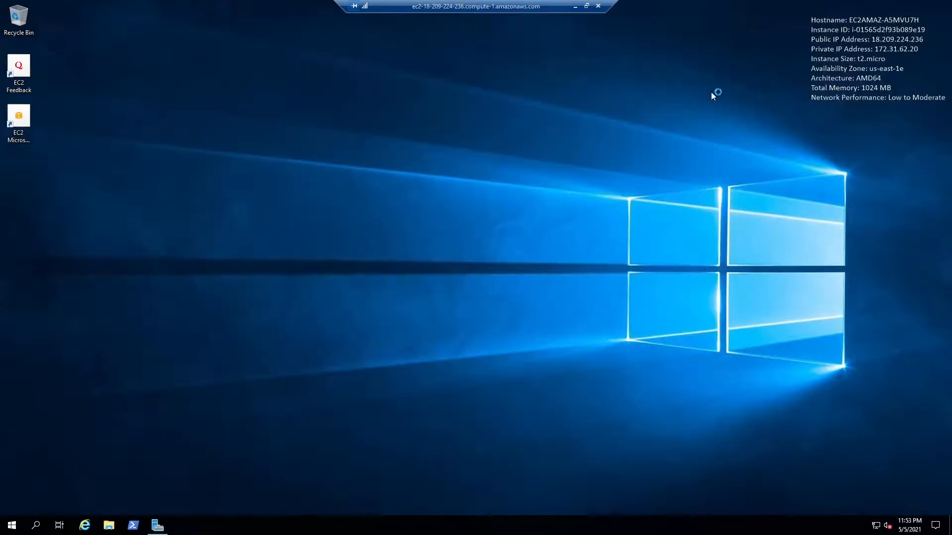
# Bring up Server Manager, launch Event Viewer from it and take the remote desktop session out of full screen
pyautogui.click(157, 526)
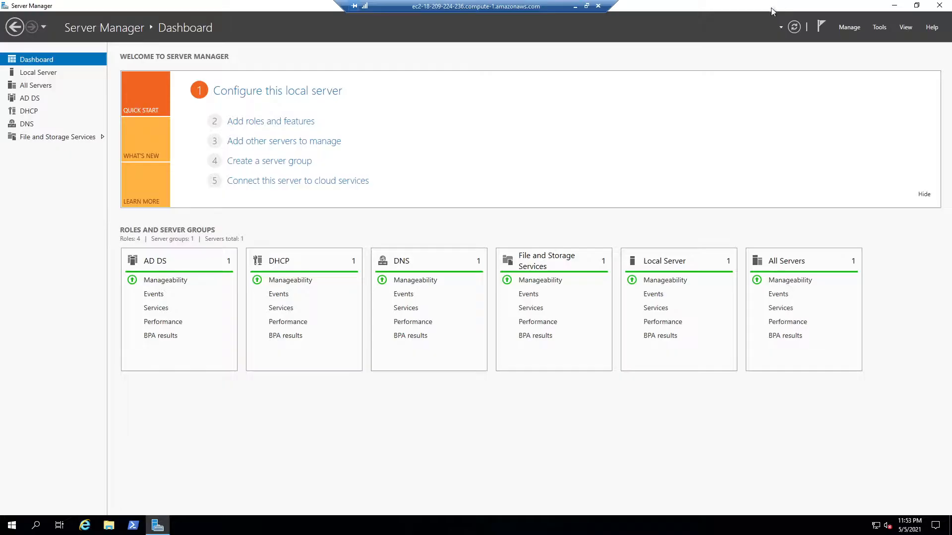
pyautogui.click(878, 27)
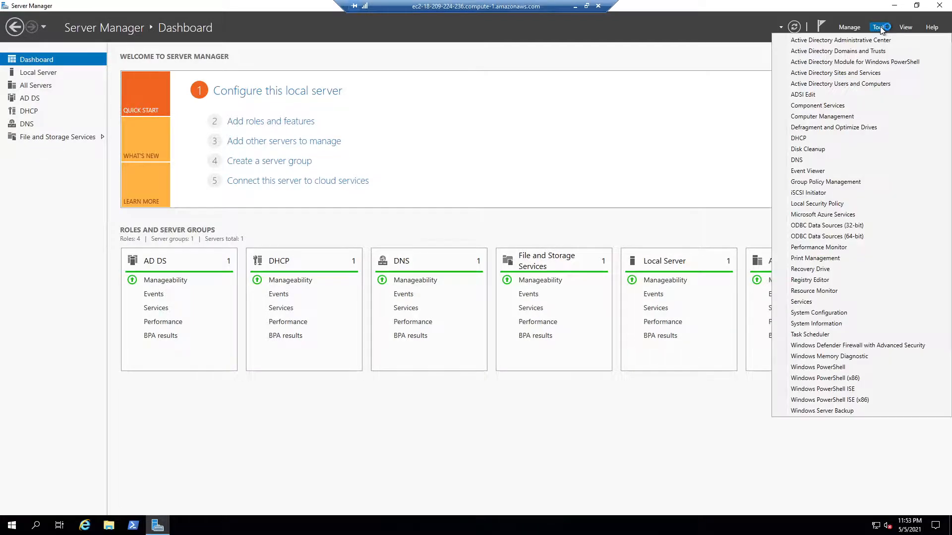
pyautogui.click(840, 121)
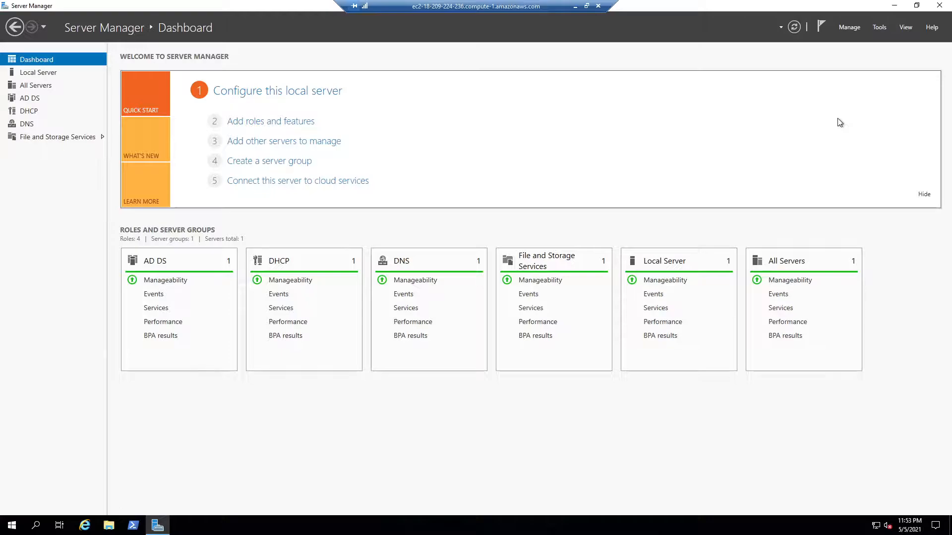
pyautogui.click(586, 5)
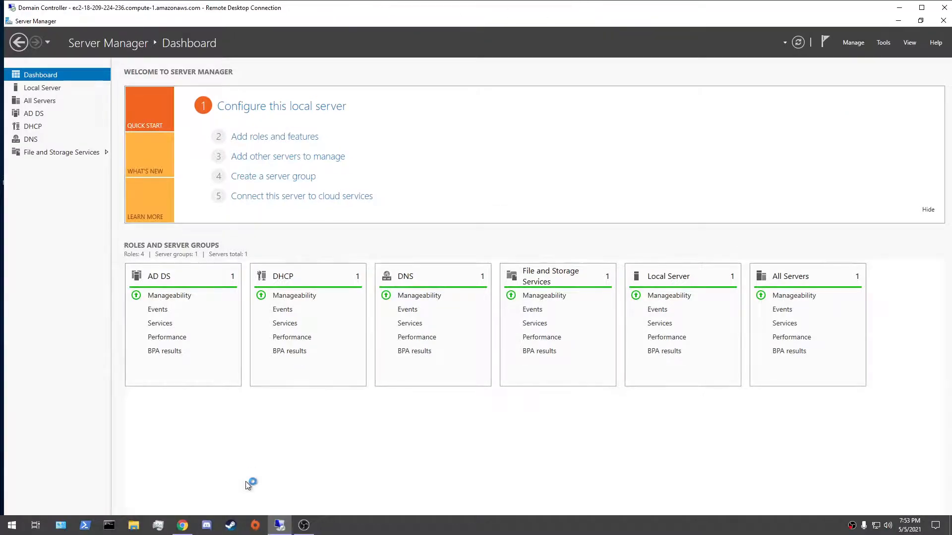
# Open the AWS Servers folder on the local desktop in File Explorer, view Bonus1.PNG and close the image
pyautogui.click(134, 525)
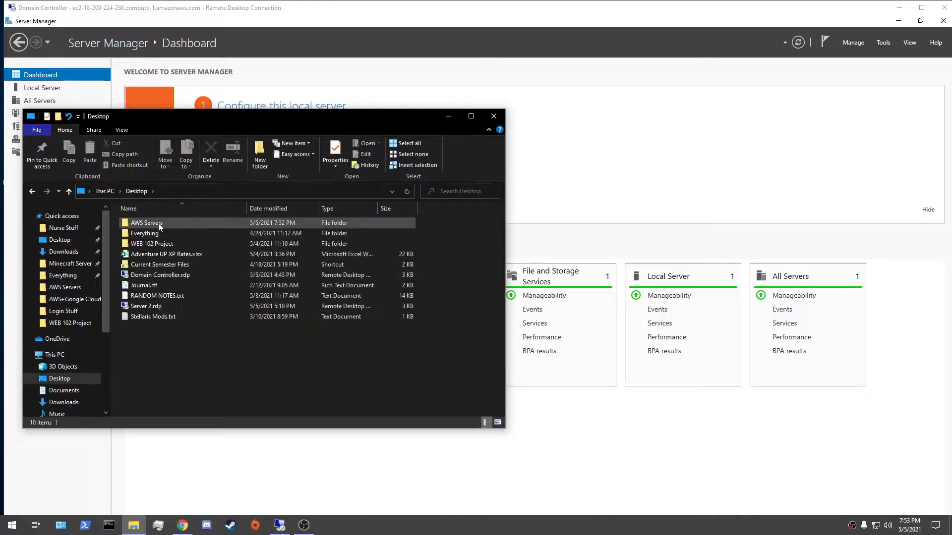
pyautogui.doubleClick(159, 222)
pyautogui.doubleClick(218, 250)
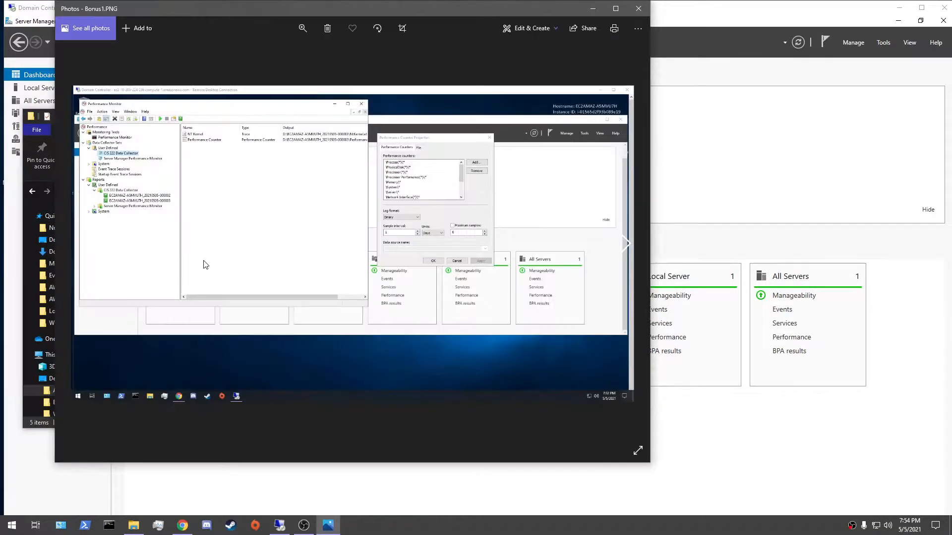
pyautogui.click(638, 8)
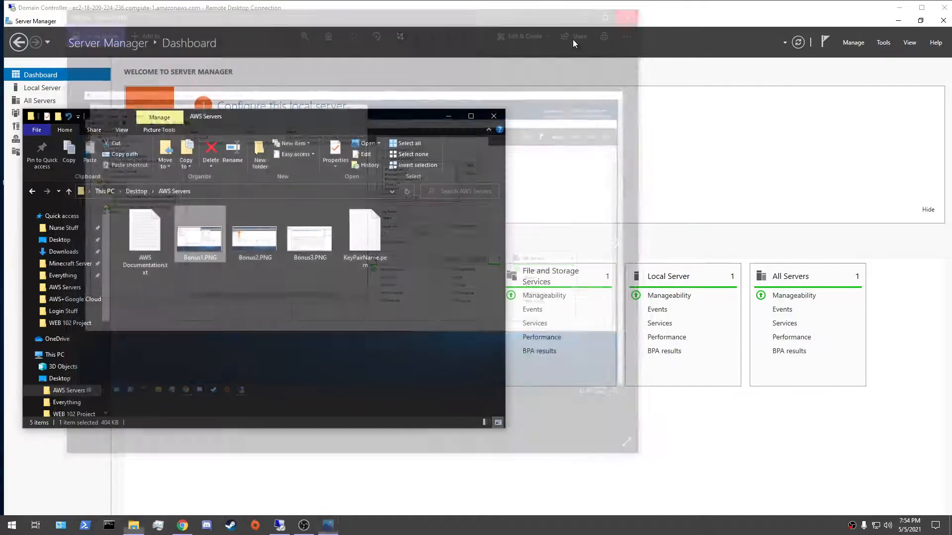
# View Bonus2.PNG and Bonus3.PNG one after the other, and close the images and the AWS Servers folder
pyautogui.doubleClick(249, 242)
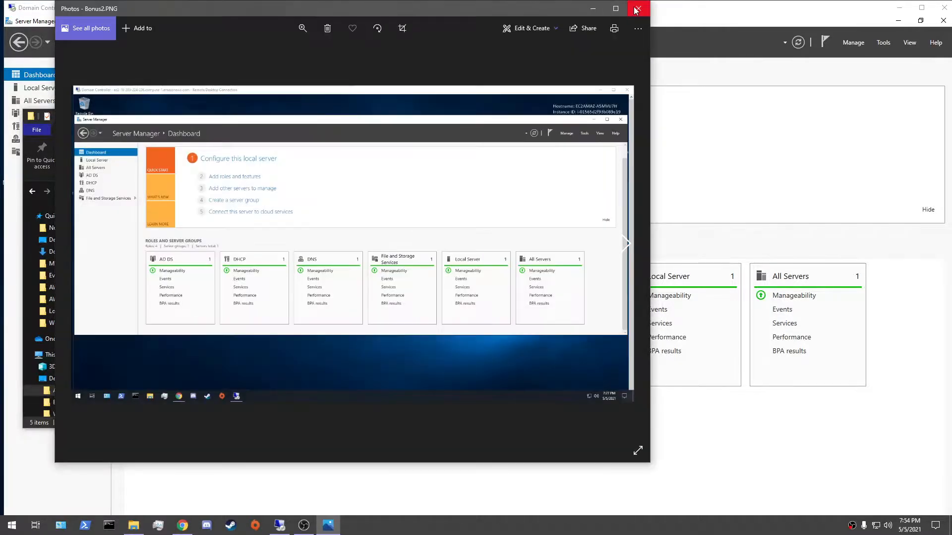
pyautogui.click(637, 9)
pyautogui.doubleClick(311, 231)
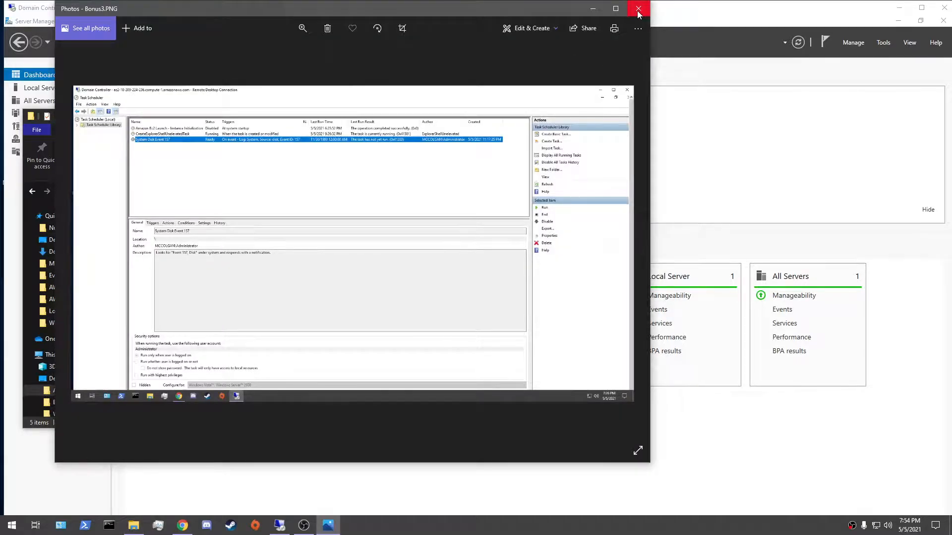
pyautogui.click(638, 12)
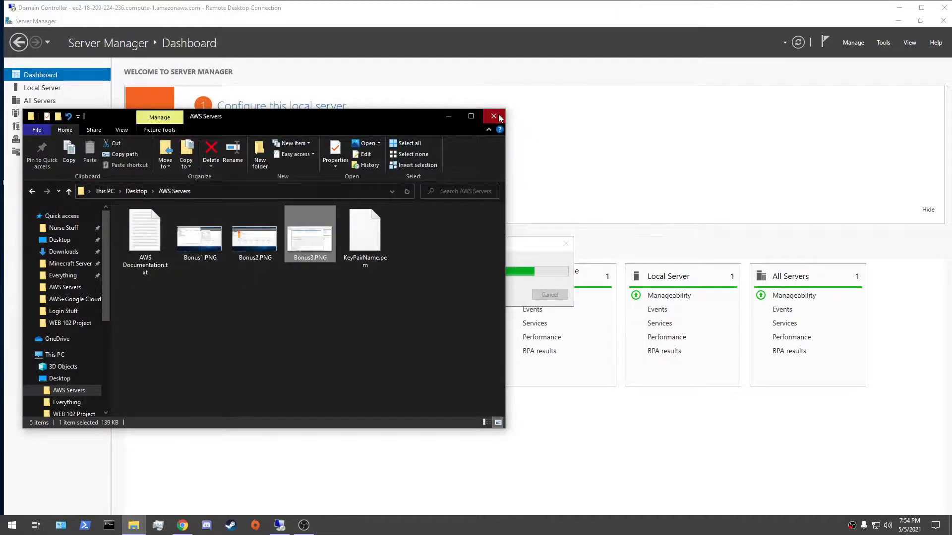
pyautogui.click(498, 114)
# Close Event Viewer in the remote desktop session and return the session to full screen
pyautogui.moveTo(510, 241); pyautogui.dragTo(469, 93)
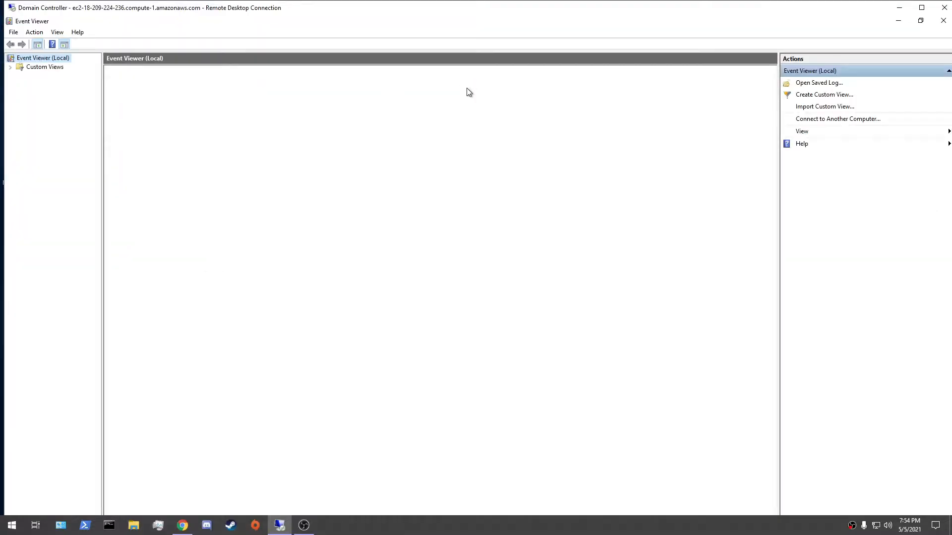
pyautogui.click(943, 19)
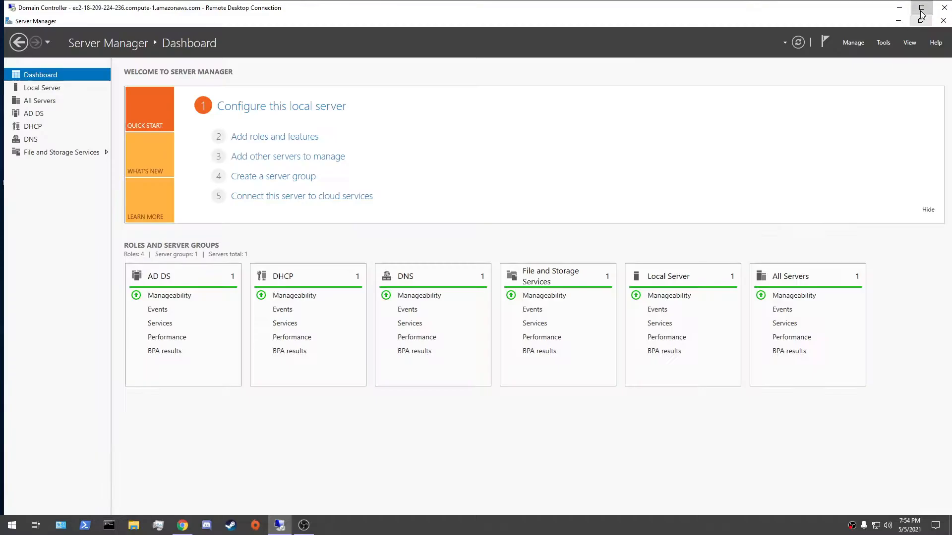
pyautogui.click(922, 7)
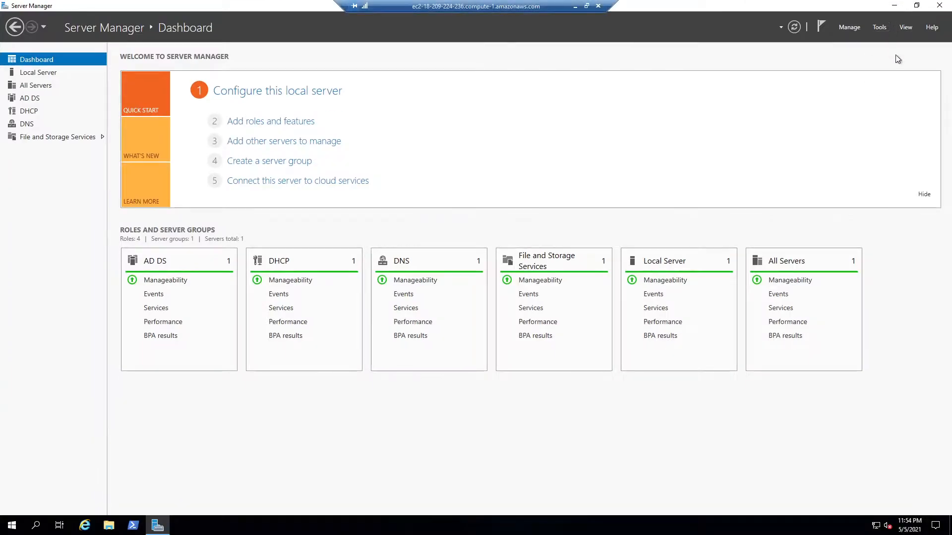
# Launch Task Scheduler from Server Manager and maximize its window
pyautogui.click(879, 27)
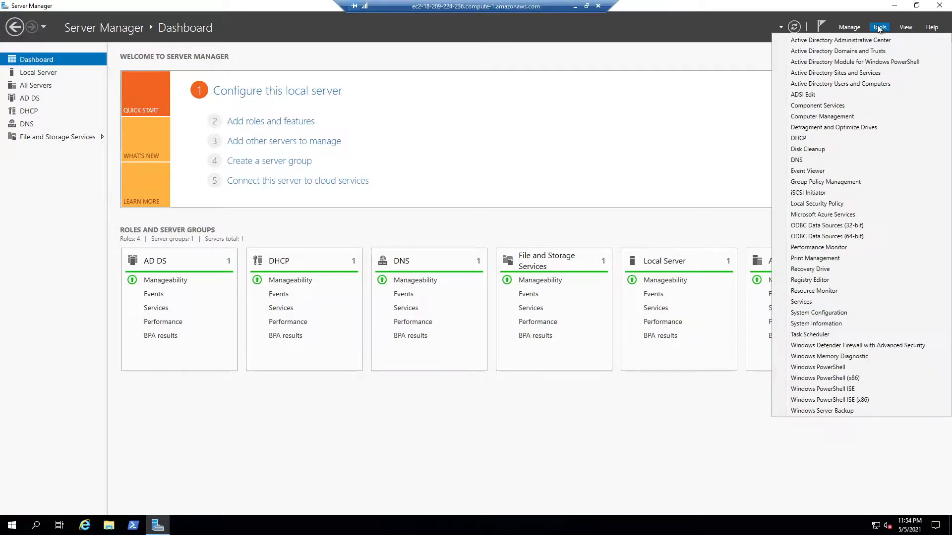
pyautogui.click(818, 105)
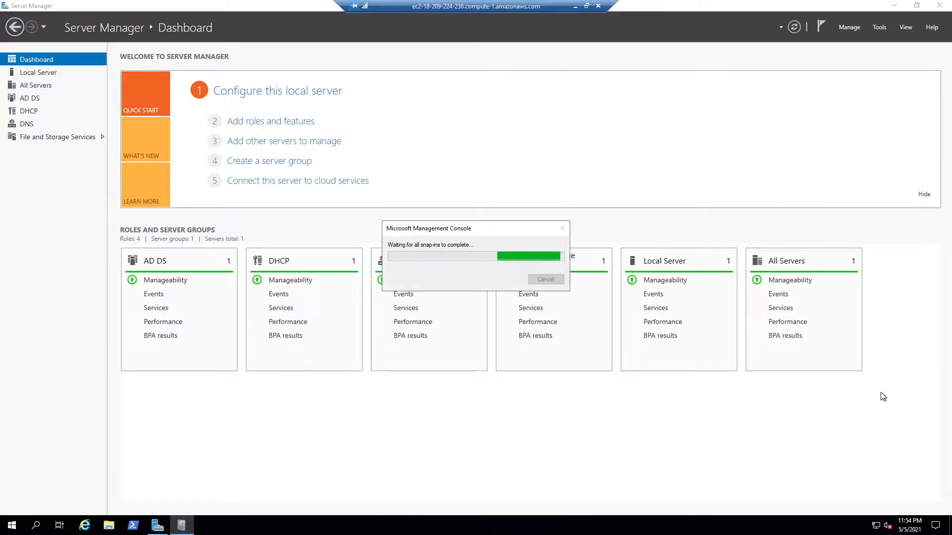
pyautogui.click(879, 27)
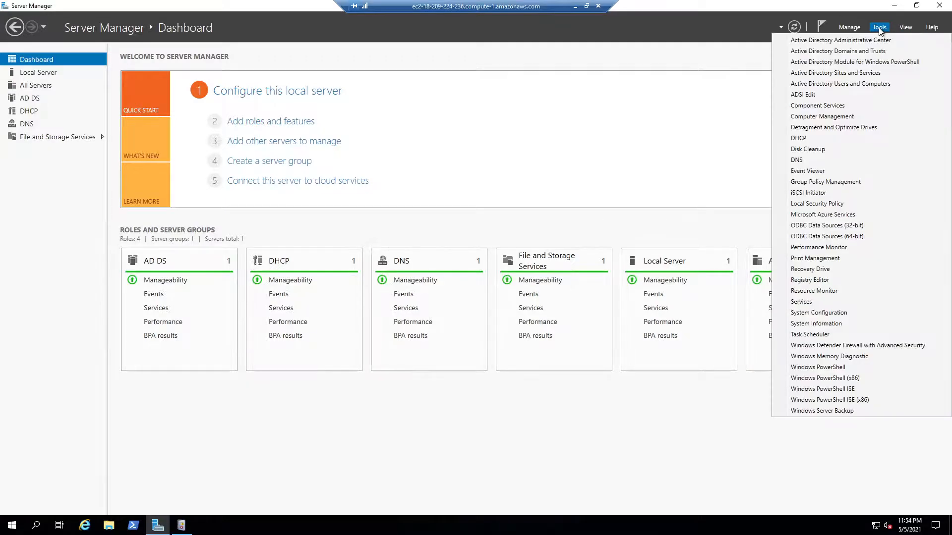
pyautogui.click(836, 336)
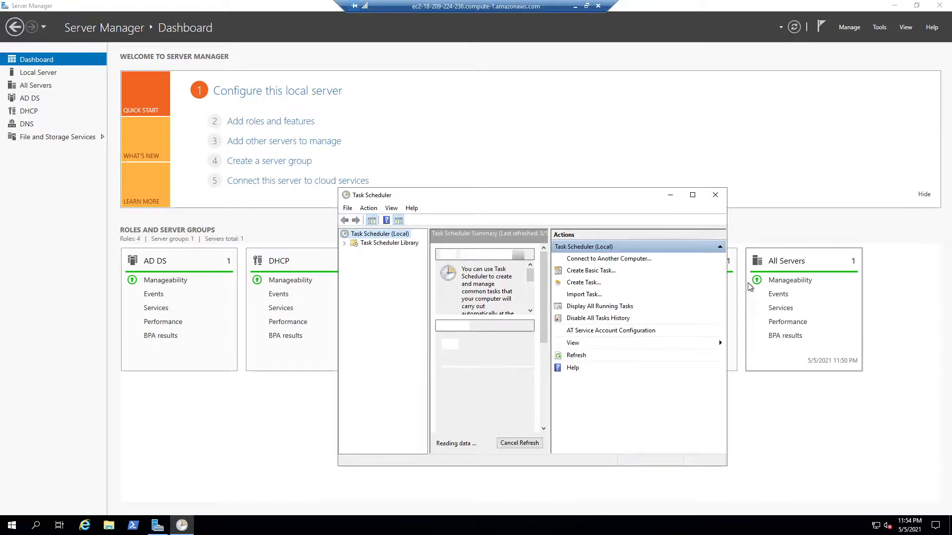
pyautogui.click(692, 195)
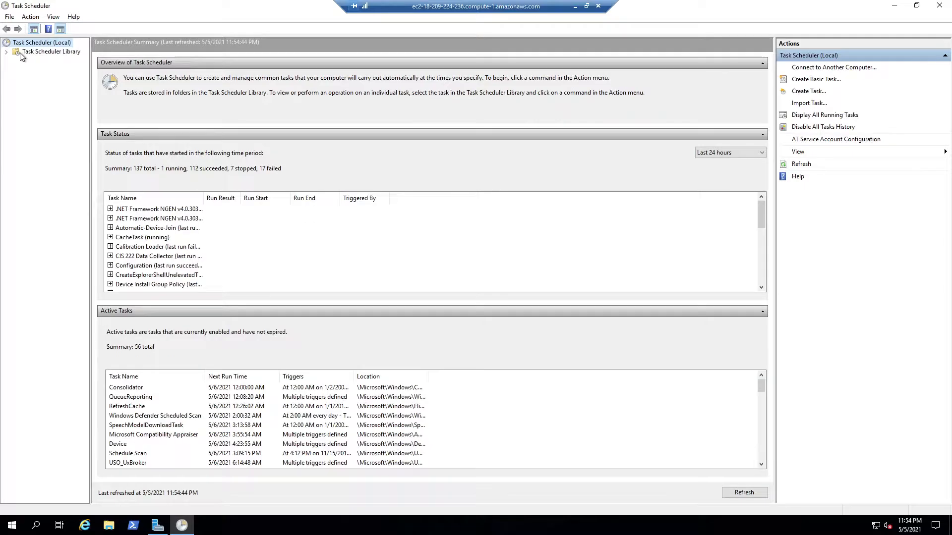
# Show the tasks in the Task Scheduler Library and widen the Name column to read the full task names
pyautogui.click(19, 53)
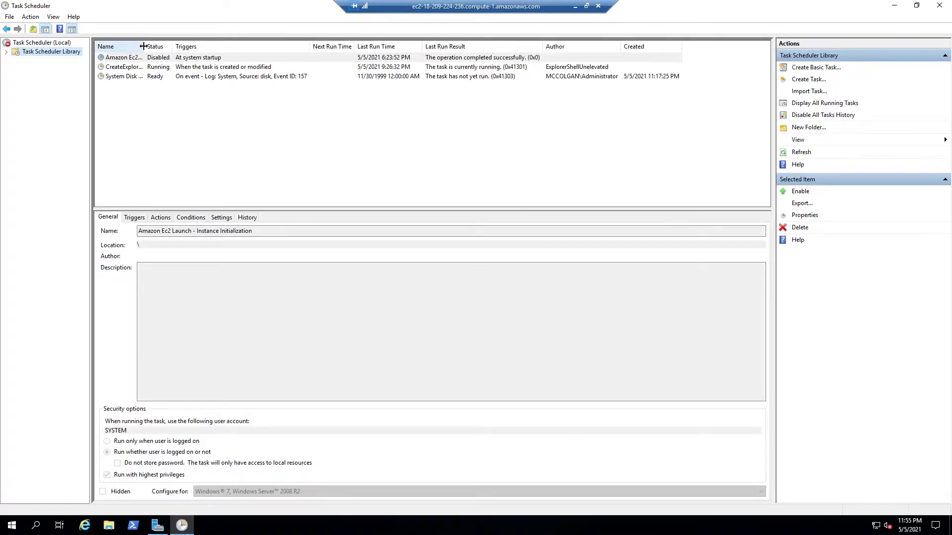
pyautogui.moveTo(144, 47); pyautogui.dragTo(188, 54)
pyautogui.click(188, 57)
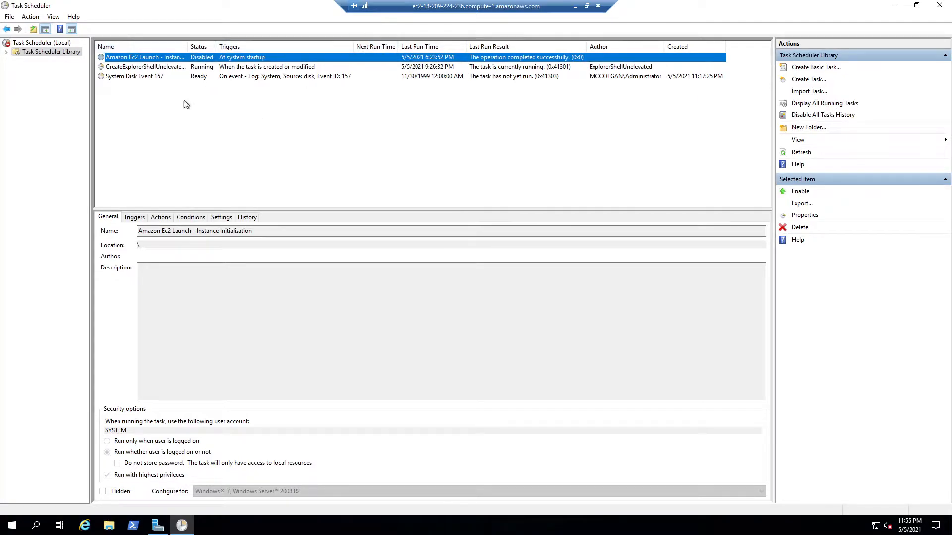
# Examine the general details and the configured action of the System Disk Event 157 task
pyautogui.click(126, 77)
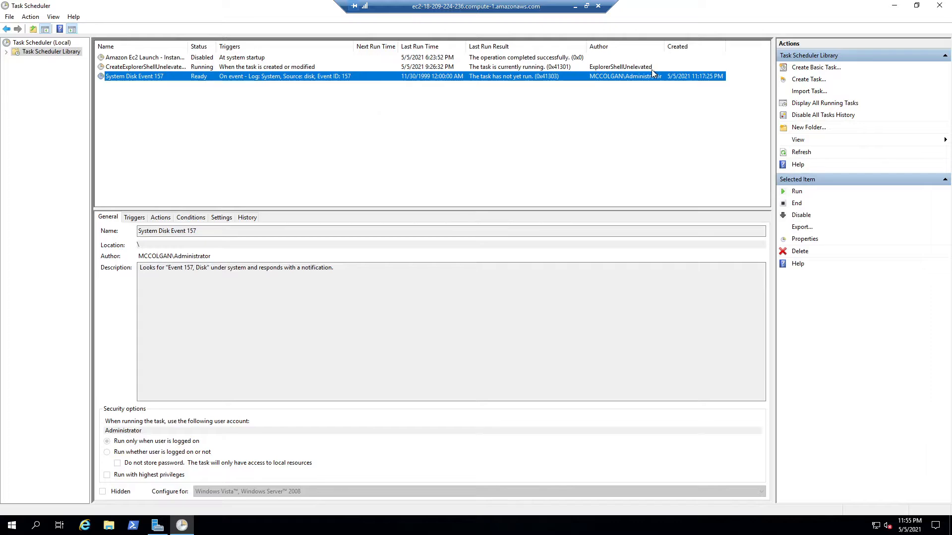
pyautogui.click(162, 218)
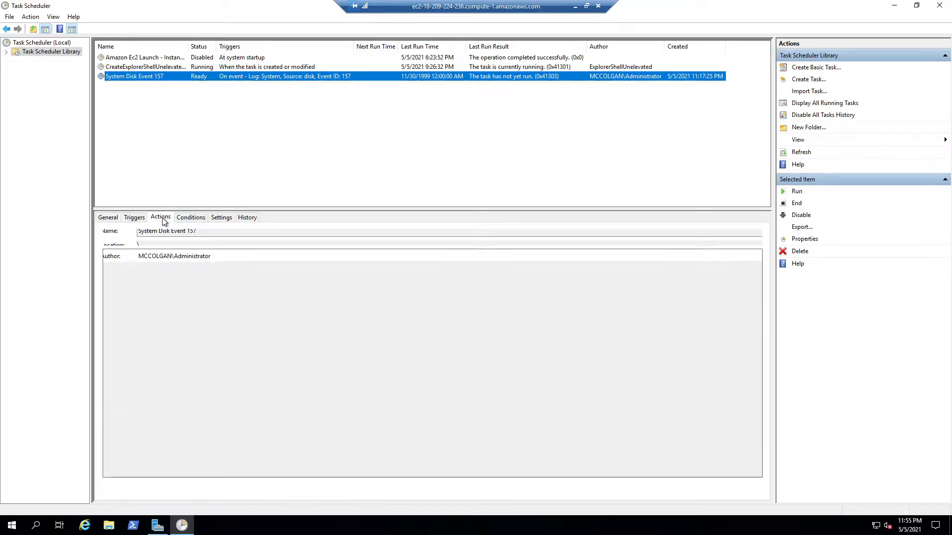
pyautogui.click(239, 268)
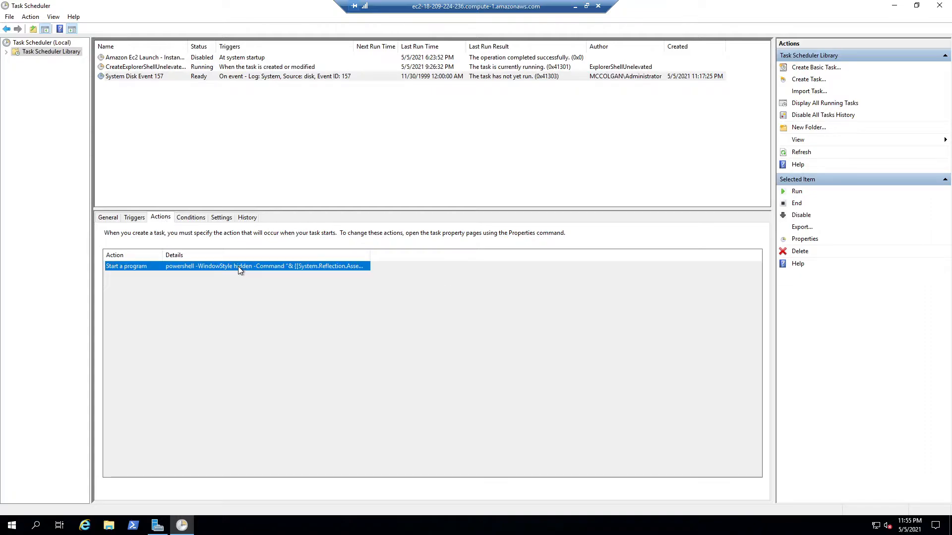
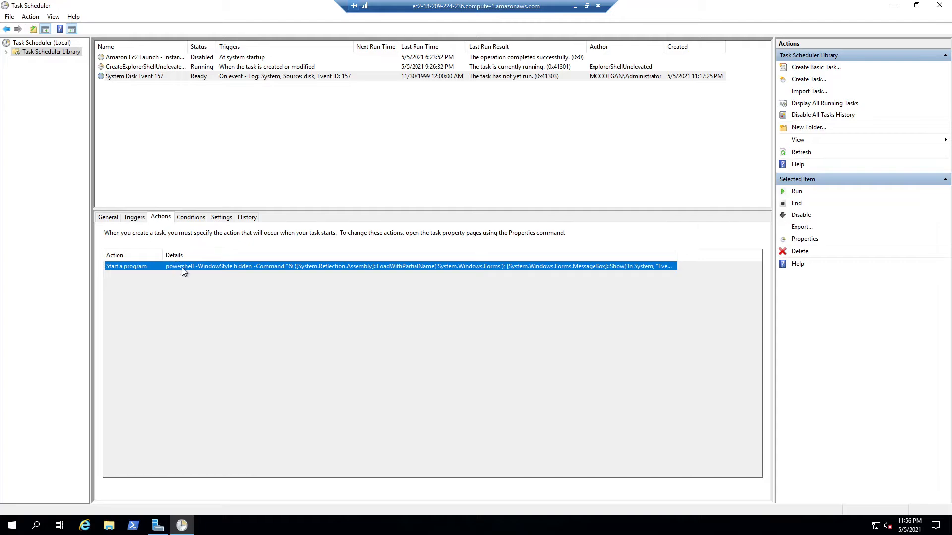
# Return to the general details of the System Disk Event 157 task and open its properties
pyautogui.click(108, 220)
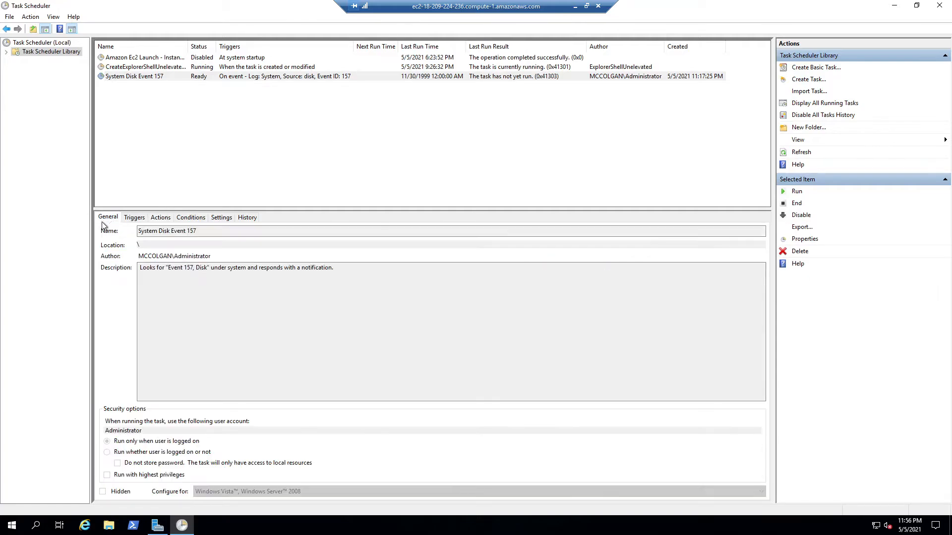
pyautogui.click(147, 75)
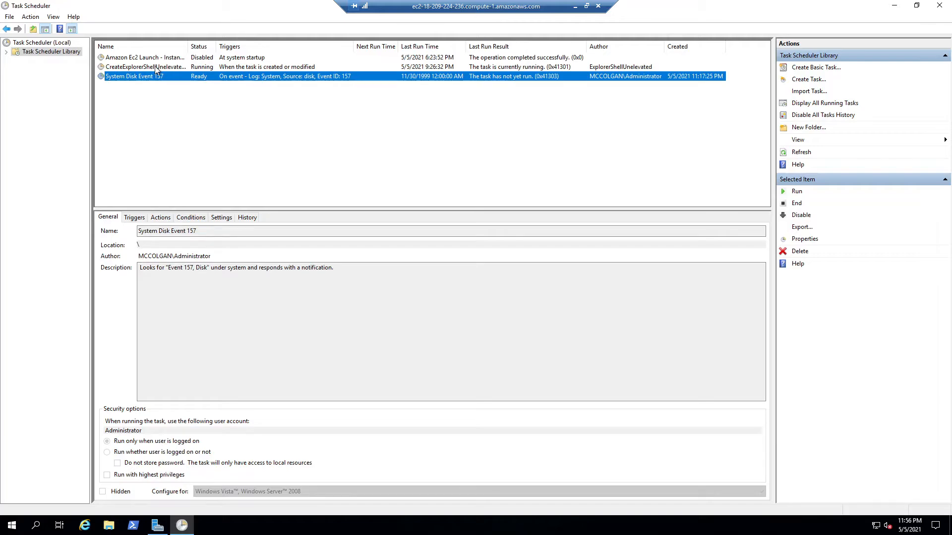
pyautogui.rightClick(148, 73)
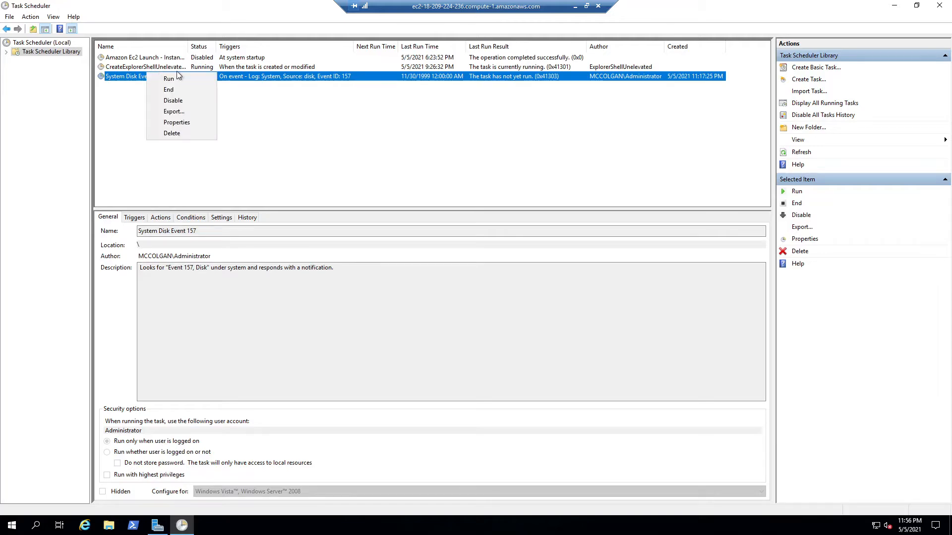
pyautogui.click(181, 120)
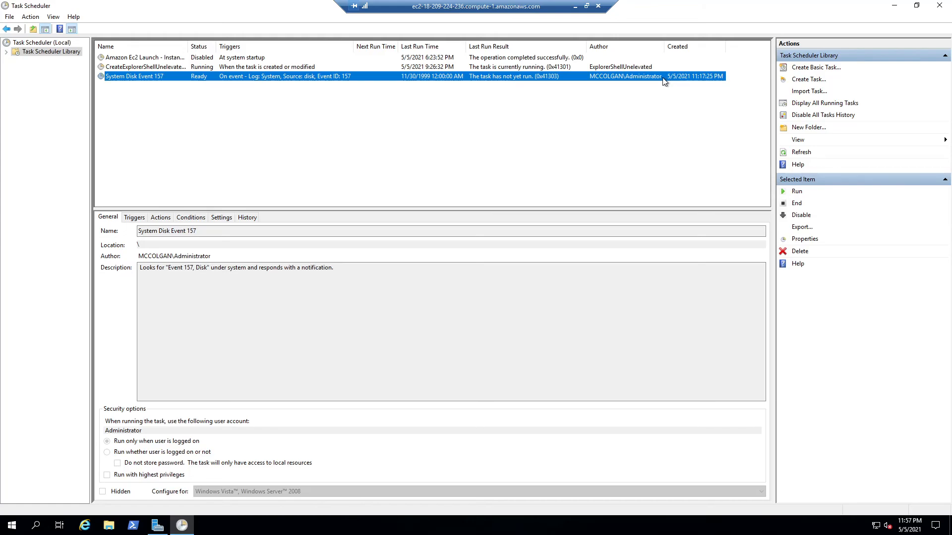
# Minimize the full-screen remote desktop session to the EC2 server
pyautogui.click(575, 6)
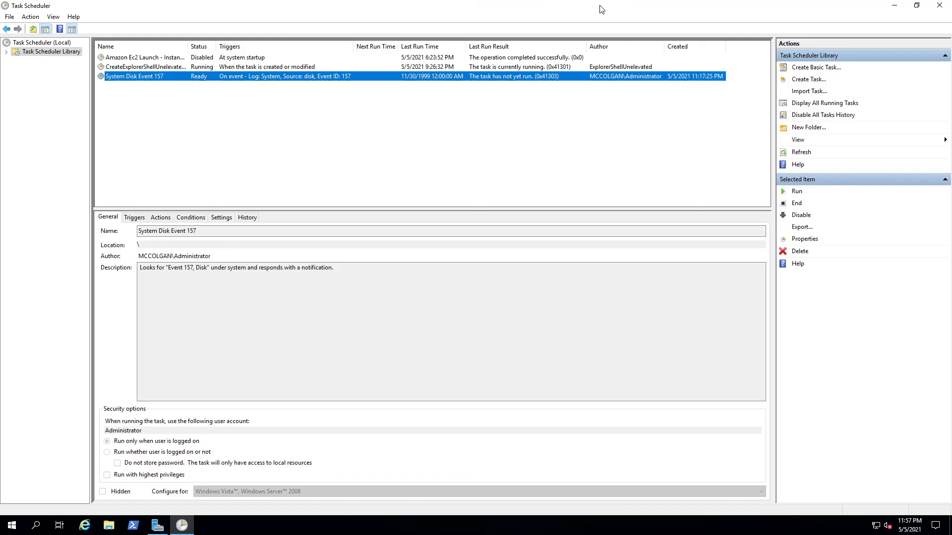